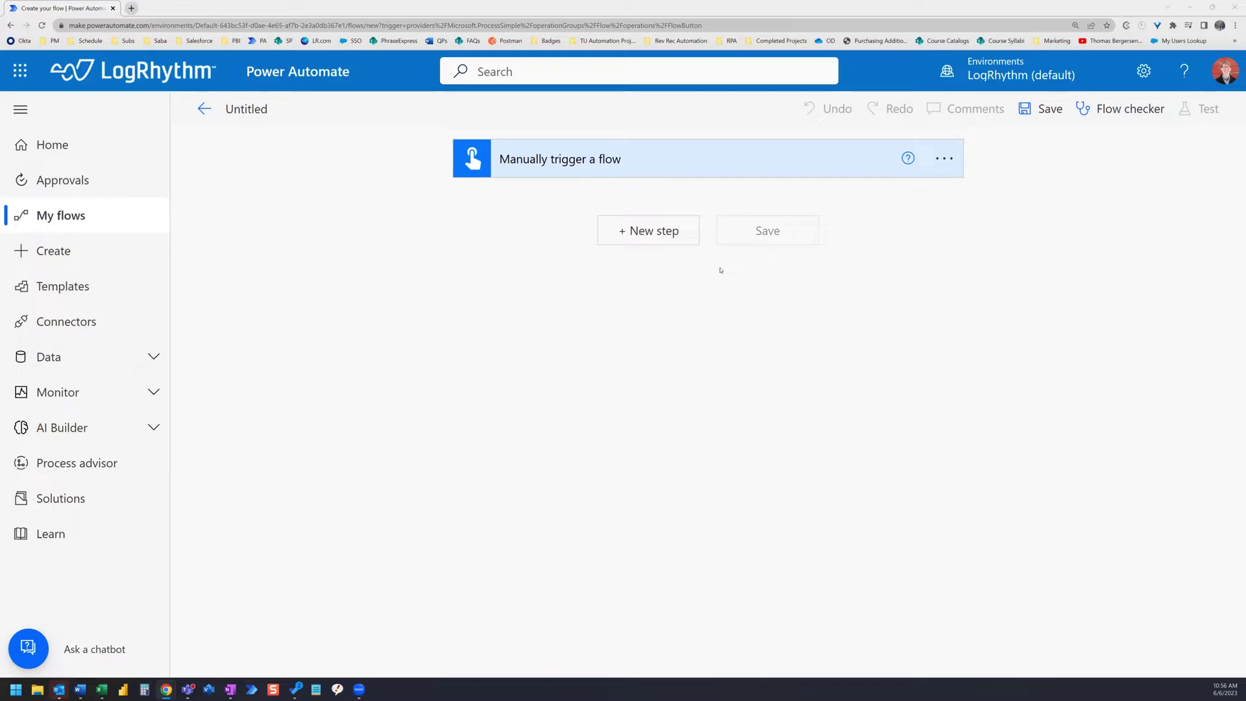
Add a SharePoint action after the manual trigger and filter its actions by 'get file'.
left_click(650, 230)
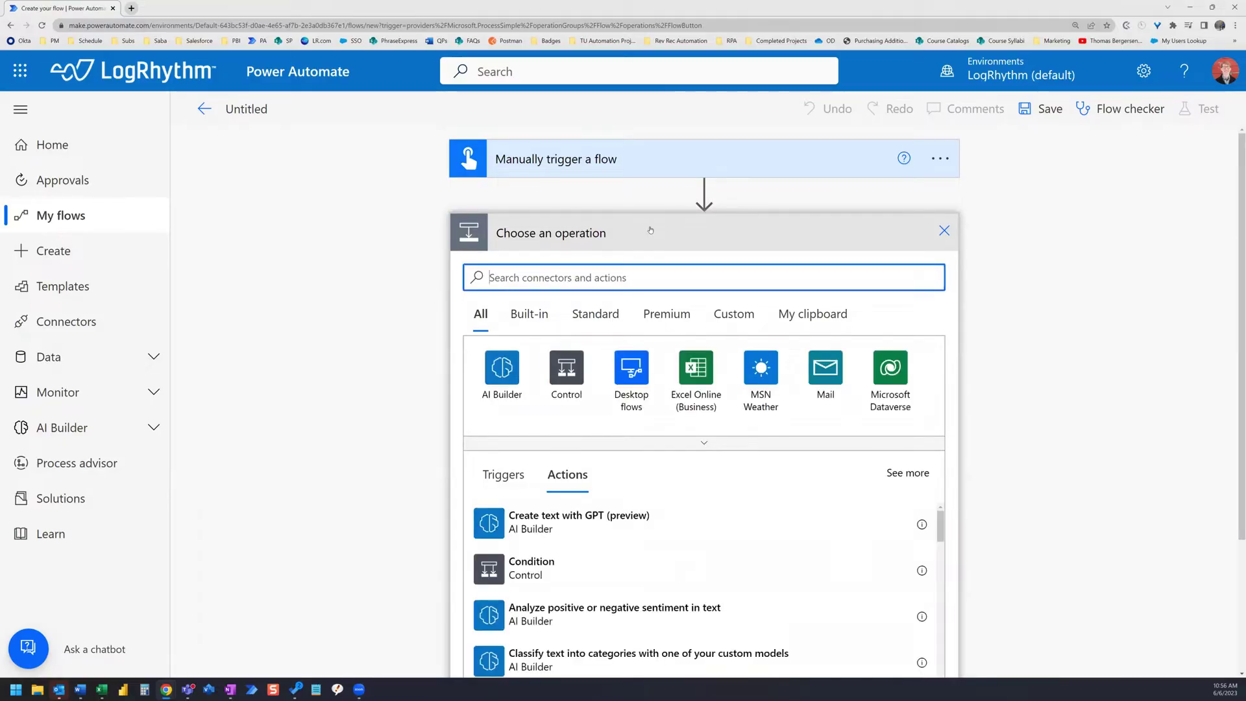
type("sharepoint")
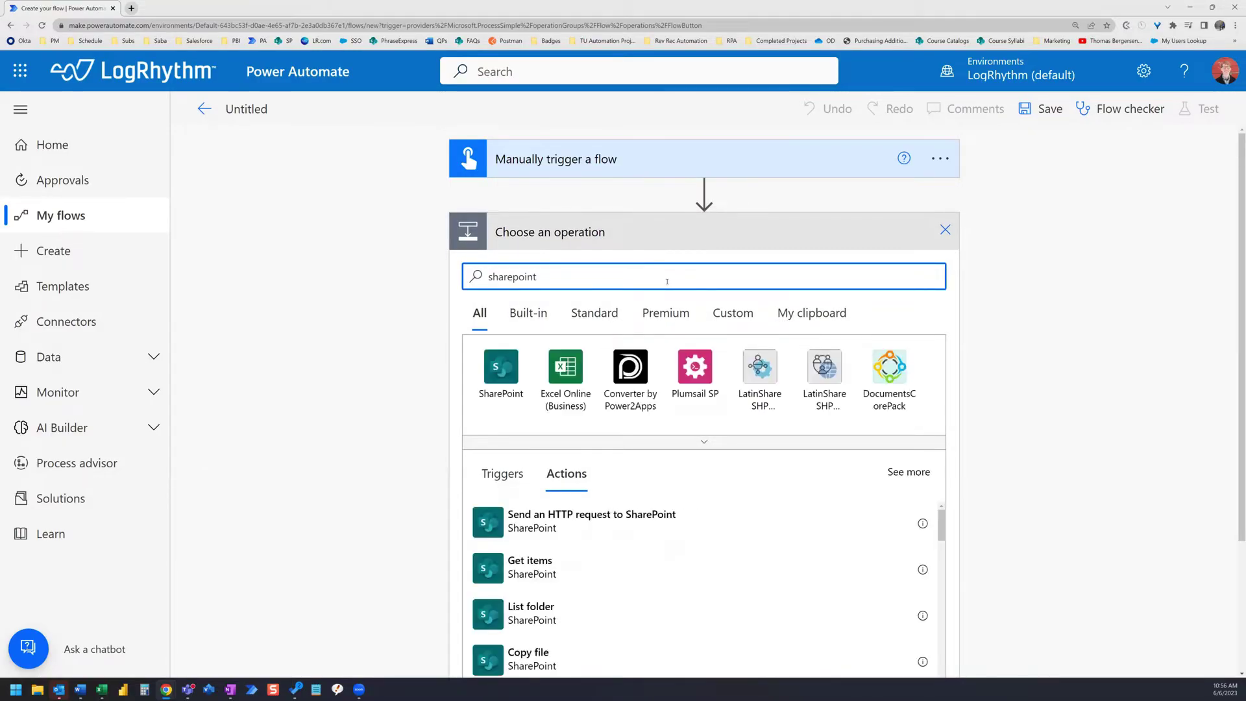
left_click(503, 370)
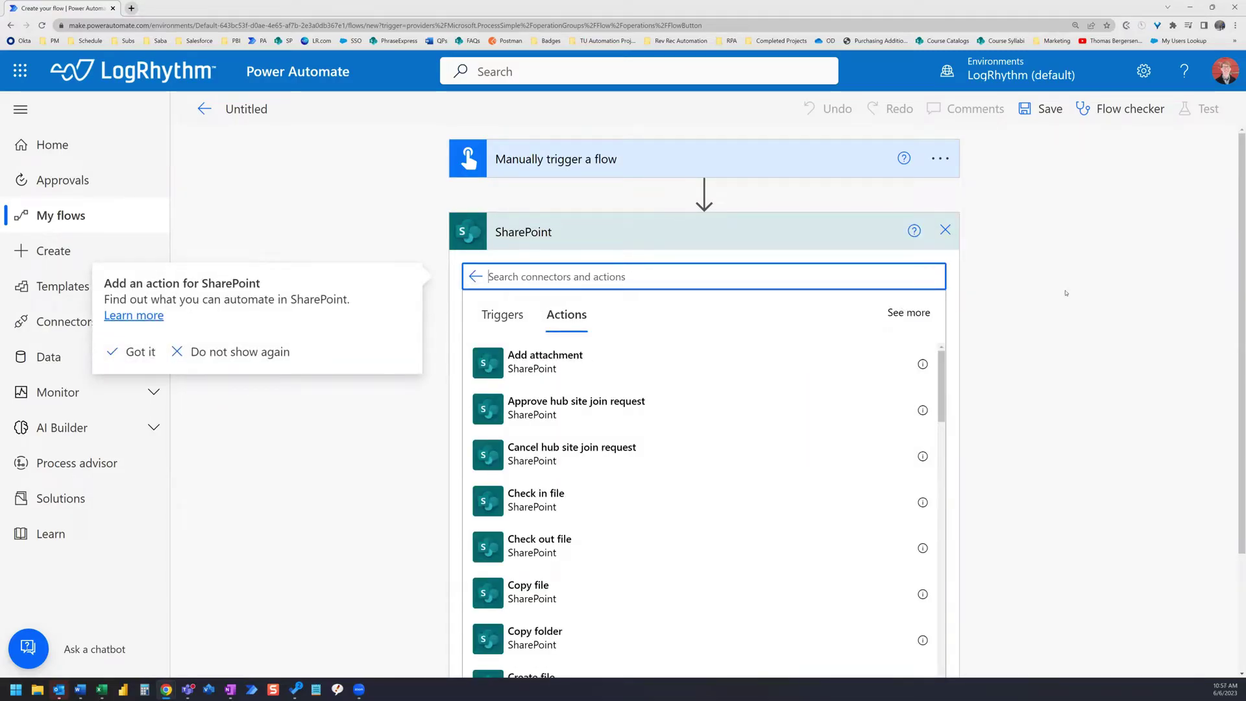
scroll(851, 368, "down", 2)
scroll(850, 367, "down", 1)
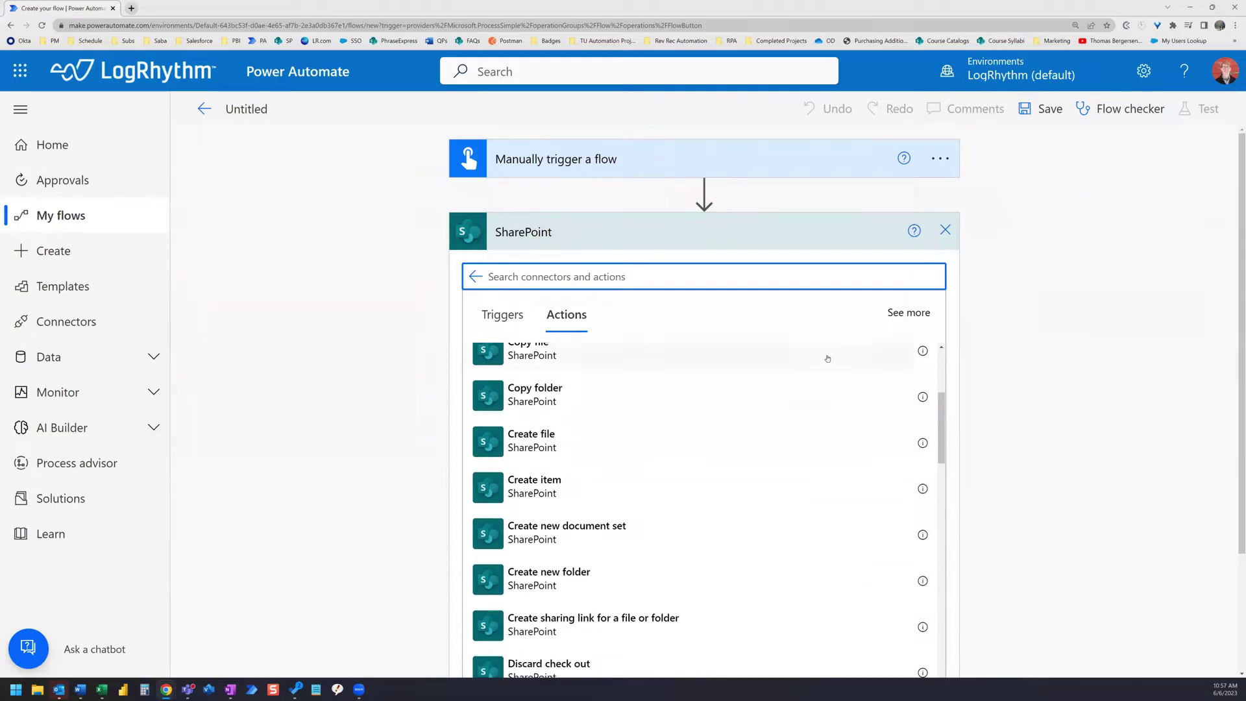
scroll(827, 359, "down", 3)
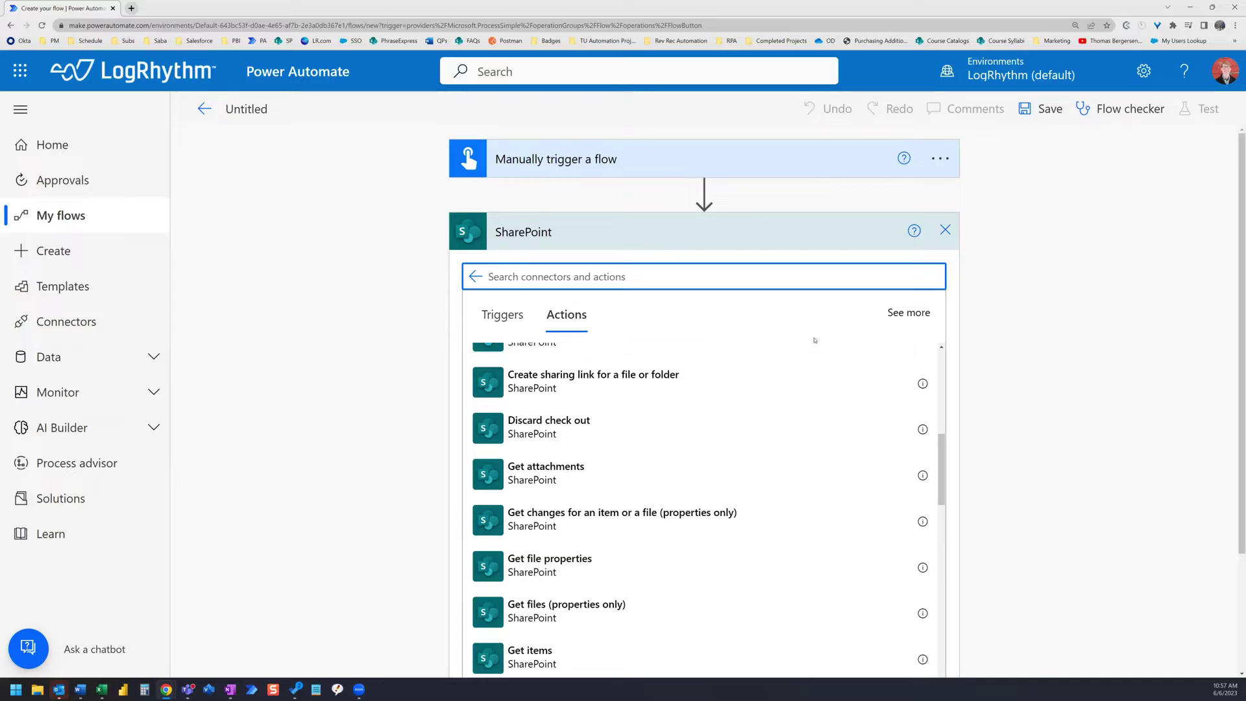
type("get file")
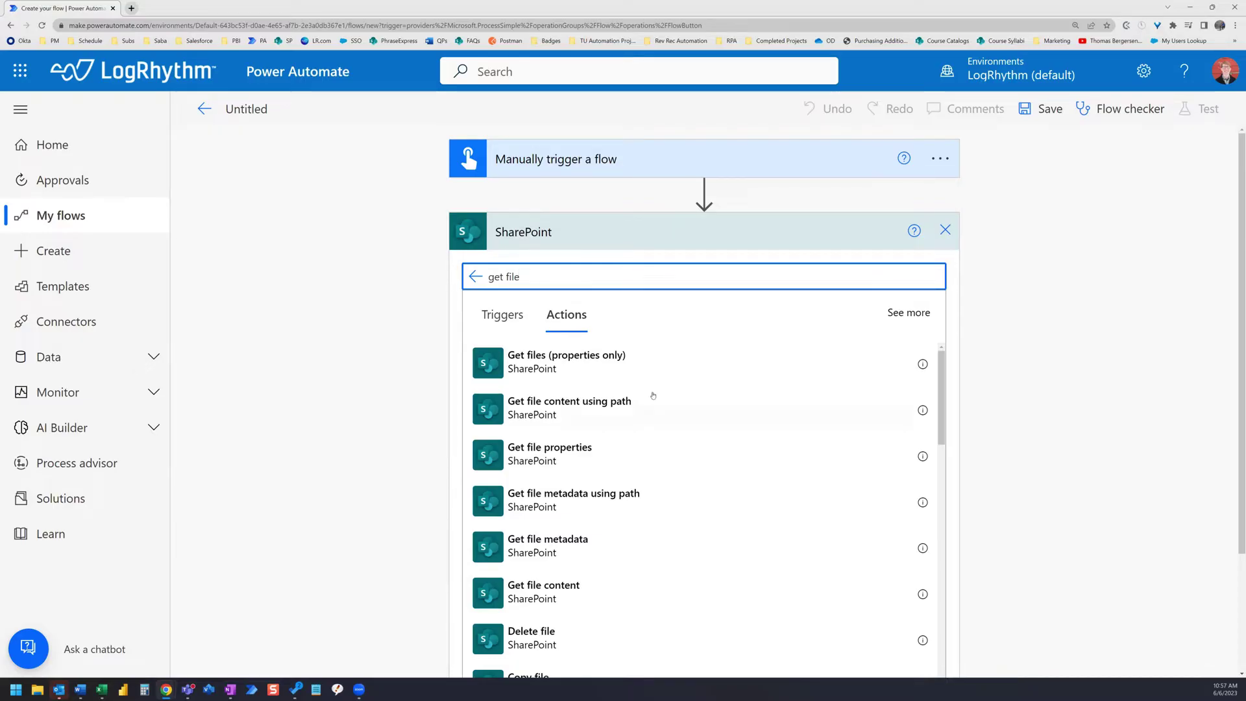
Point Get file metadata at the Training & Enablement site's Team Internal folder PDF.
left_click(688, 546)
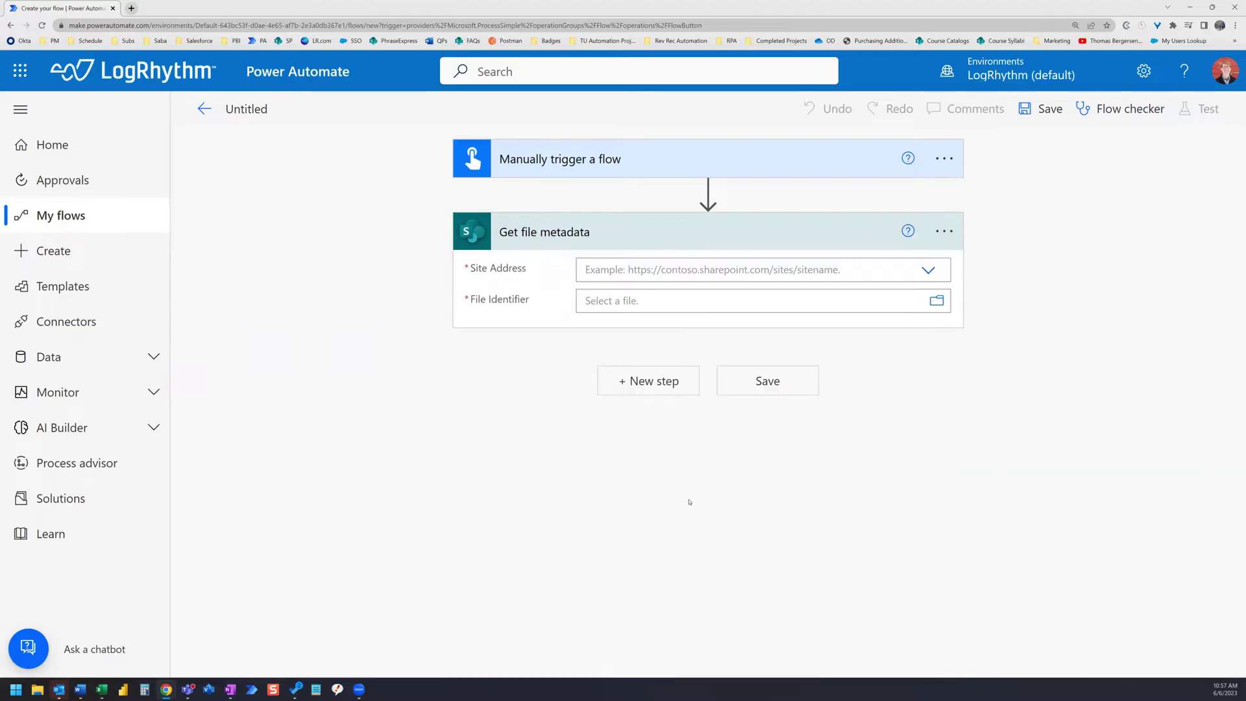
left_click(731, 276)
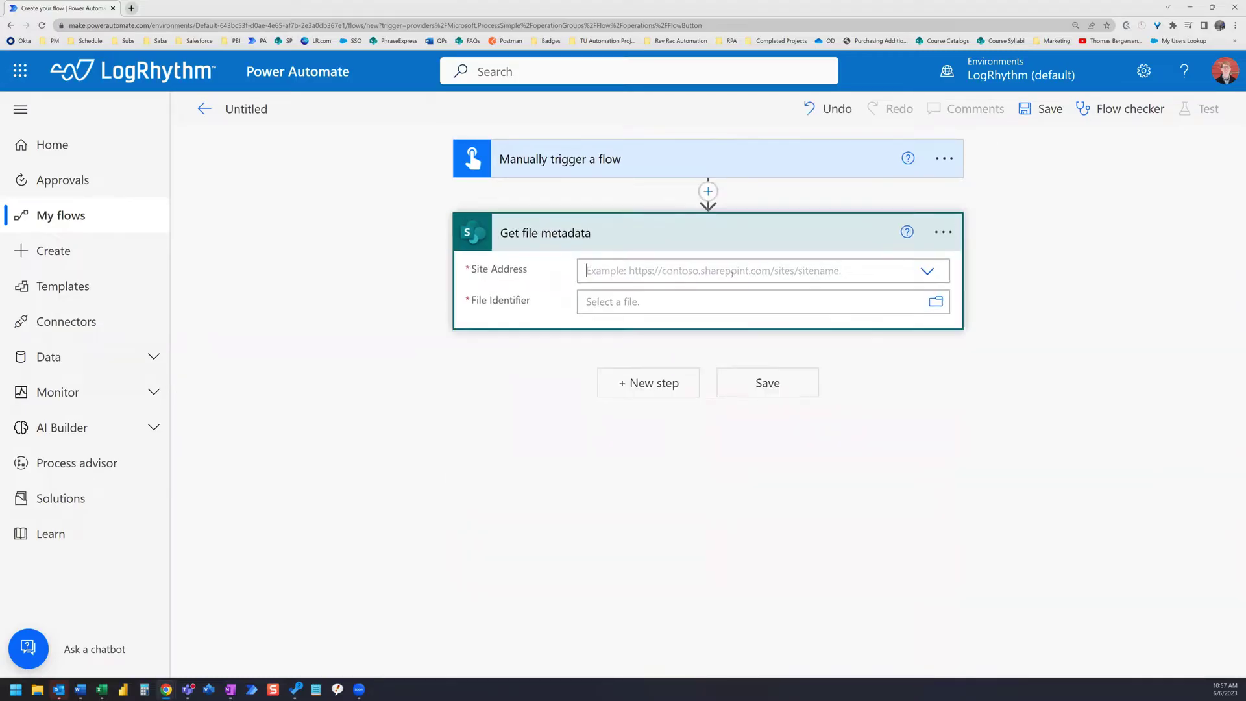
type("training")
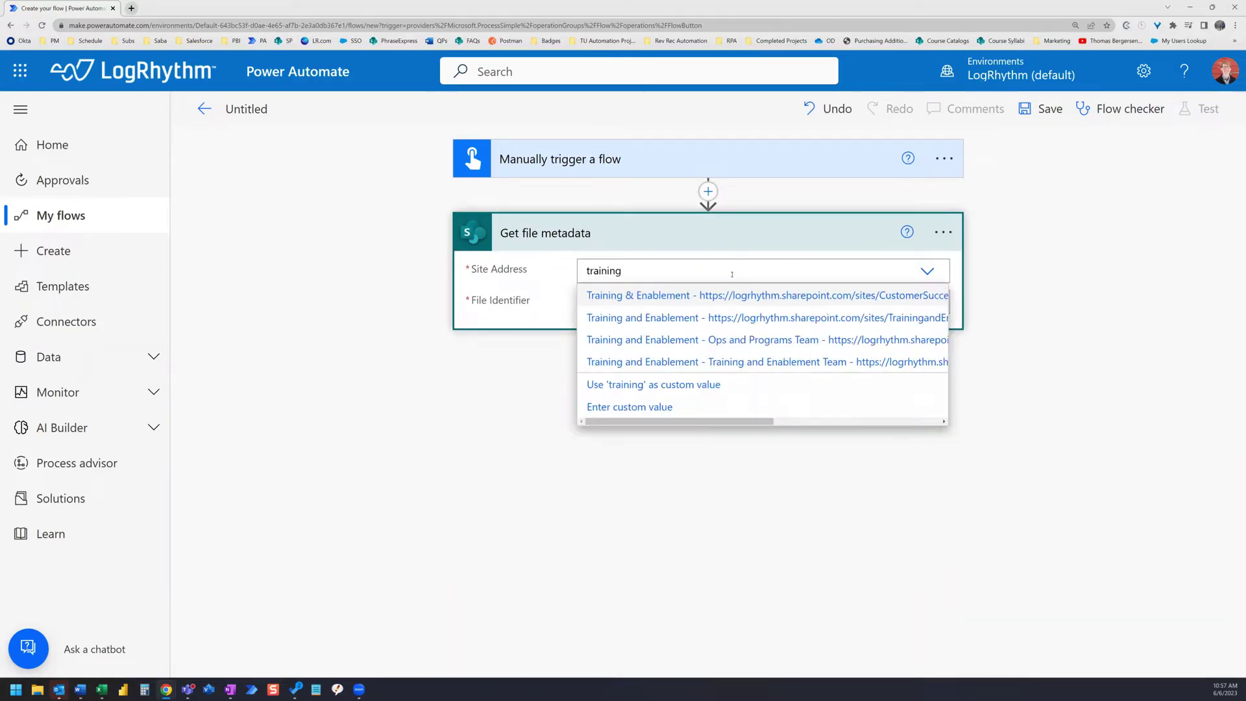
left_click(763, 298)
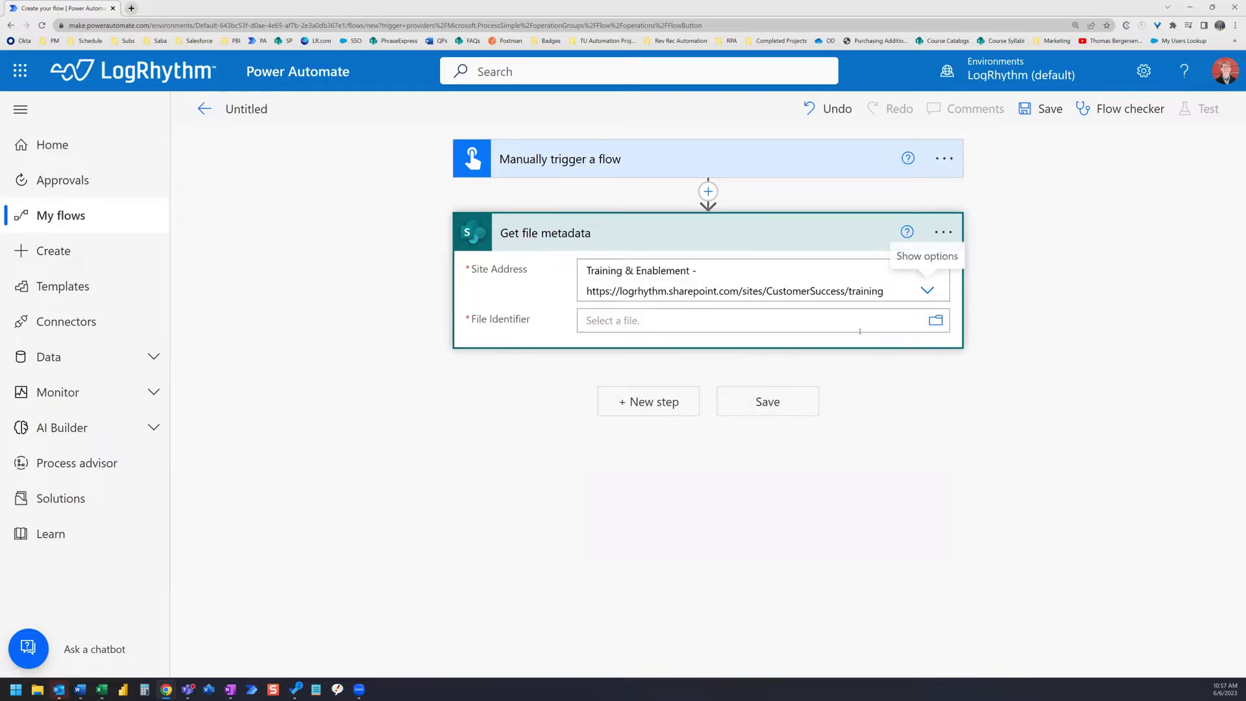
left_click(926, 323)
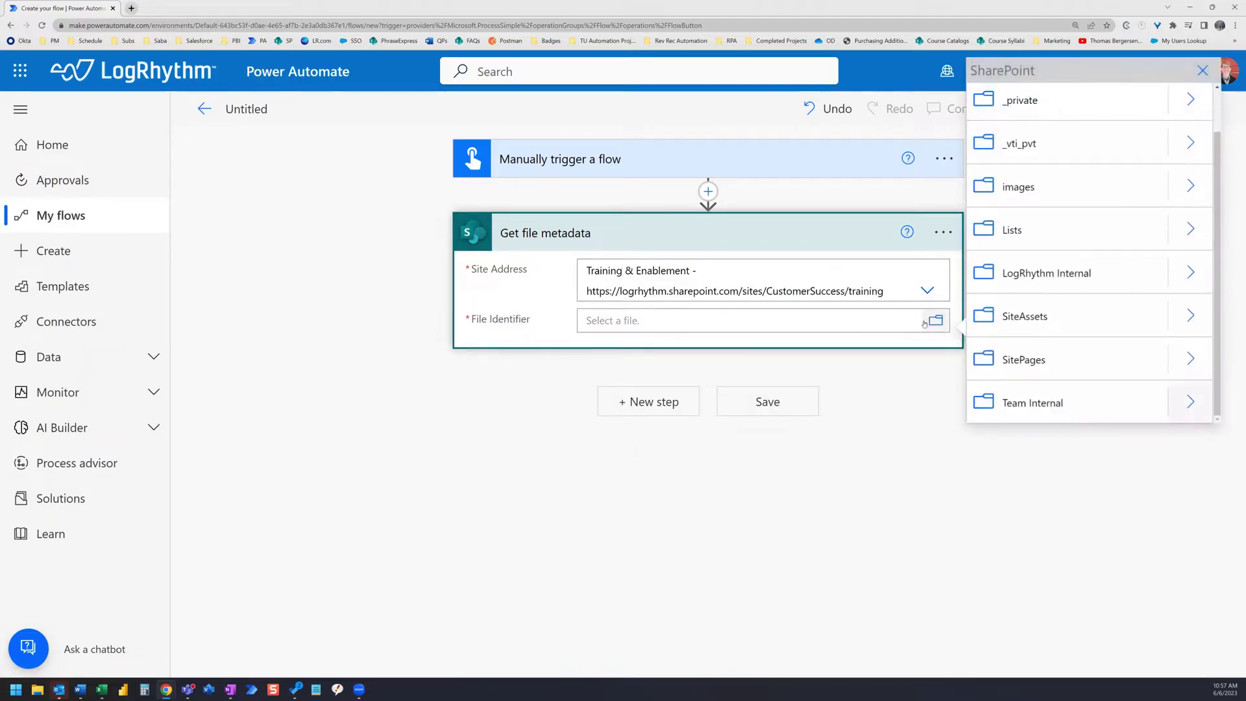
left_click(1190, 402)
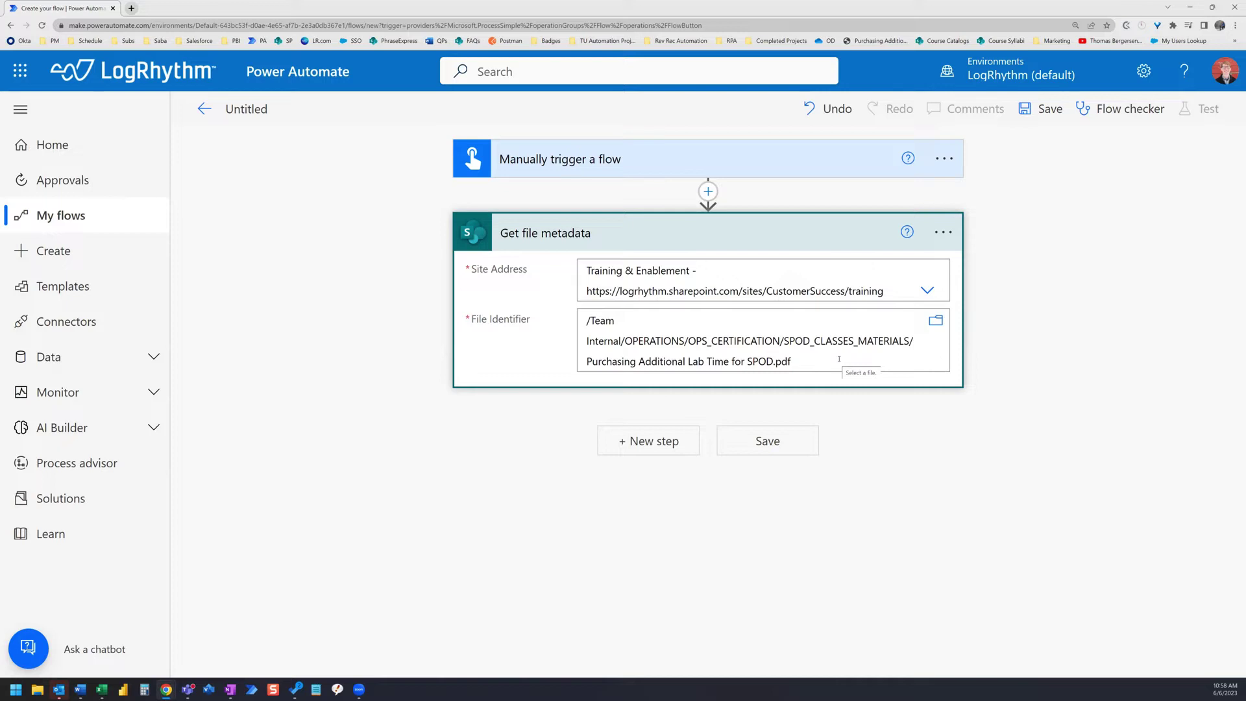
left_click(669, 448)
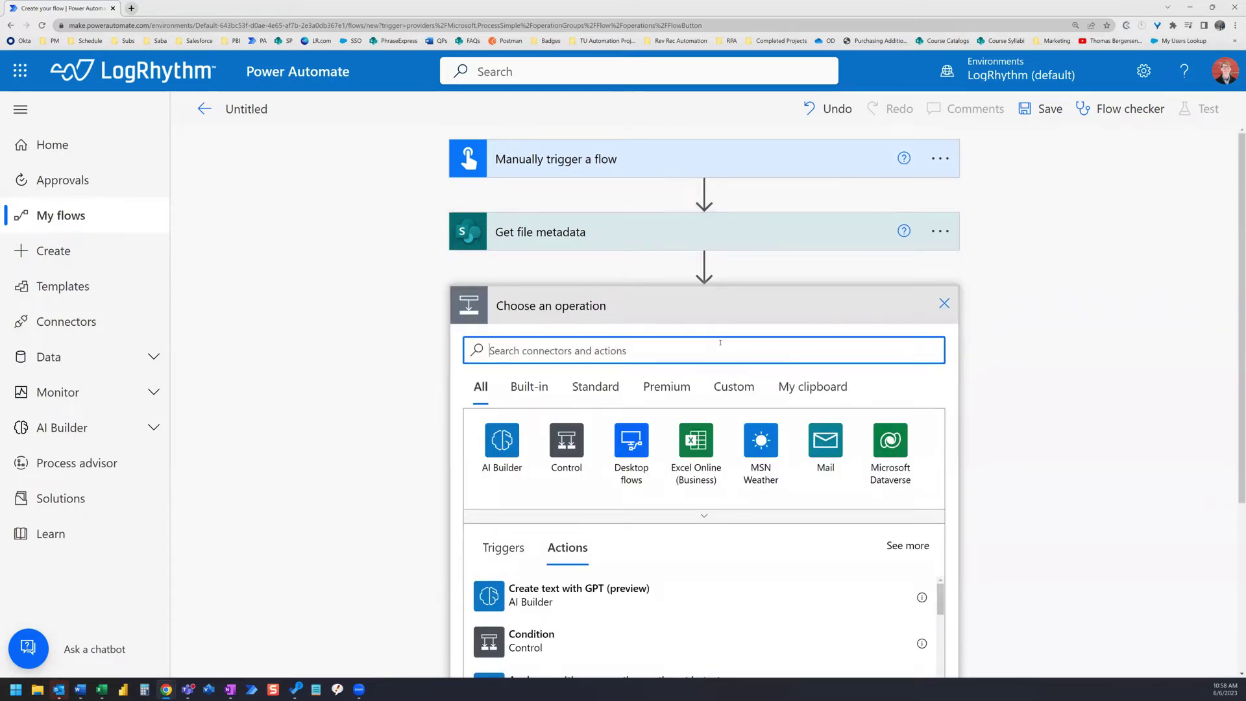
Add SharePoint Get file content using the Training & Enablement site and browse for the same PDF.
type("get file ")
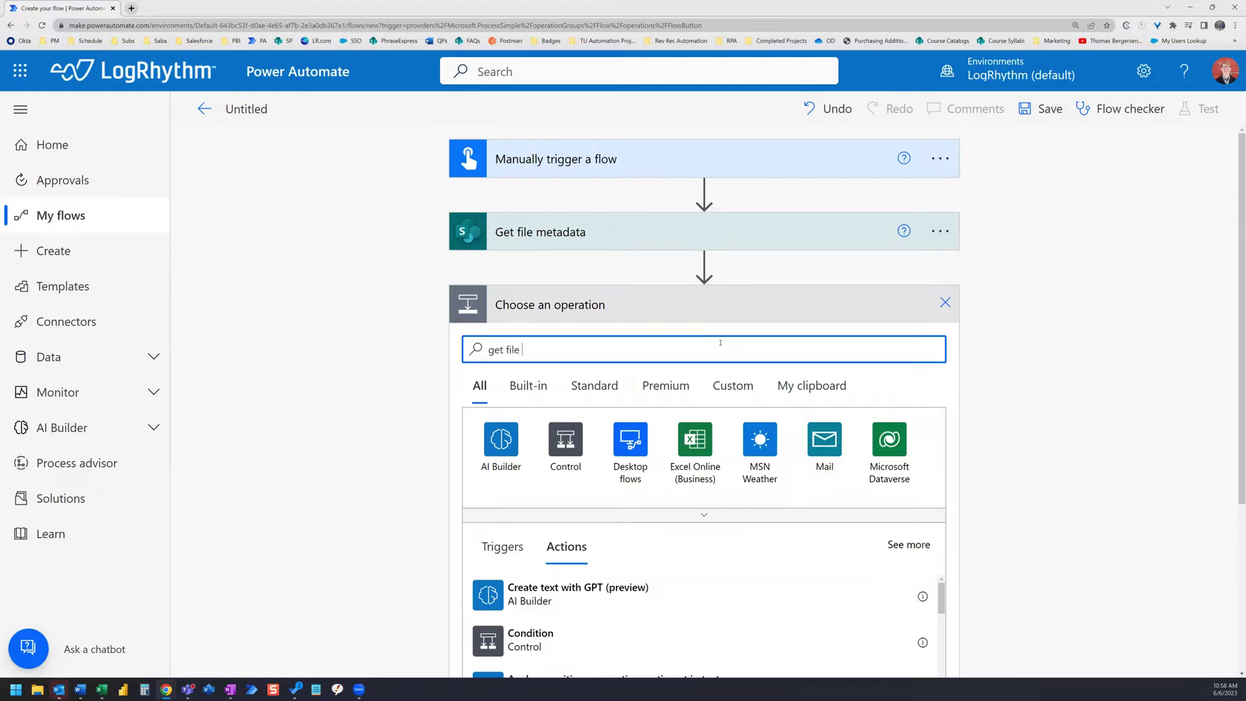
type("content")
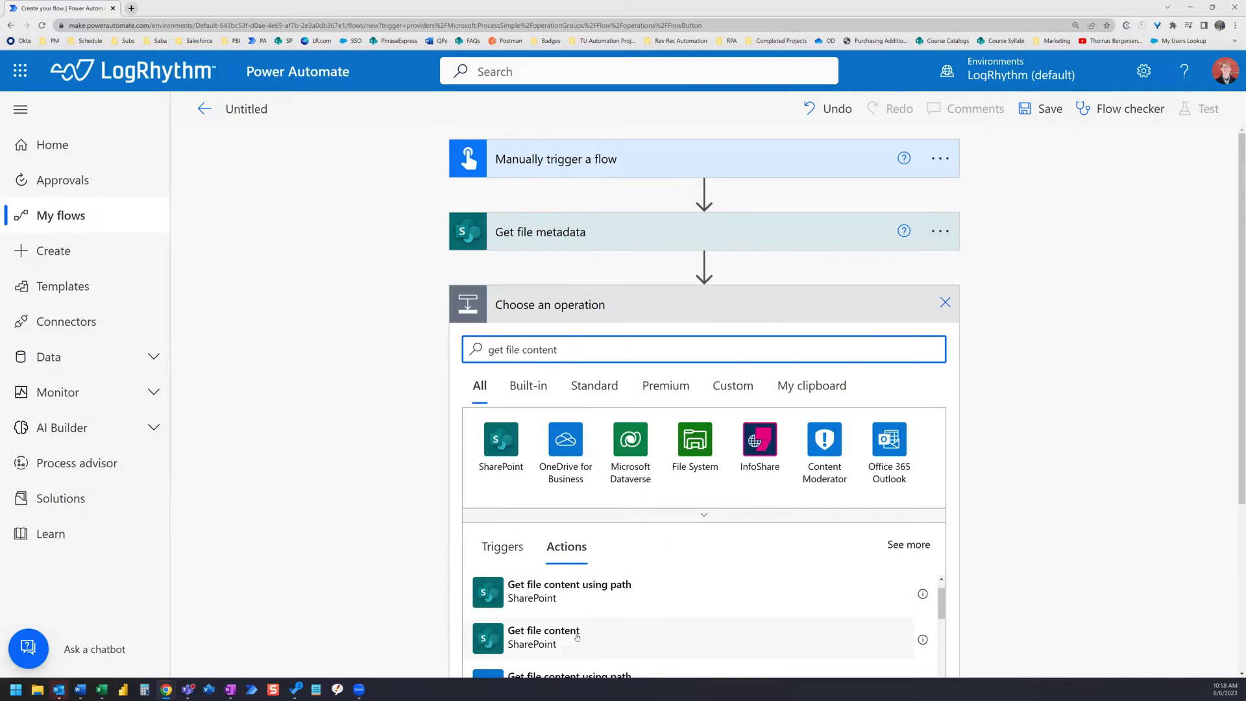
left_click(577, 637)
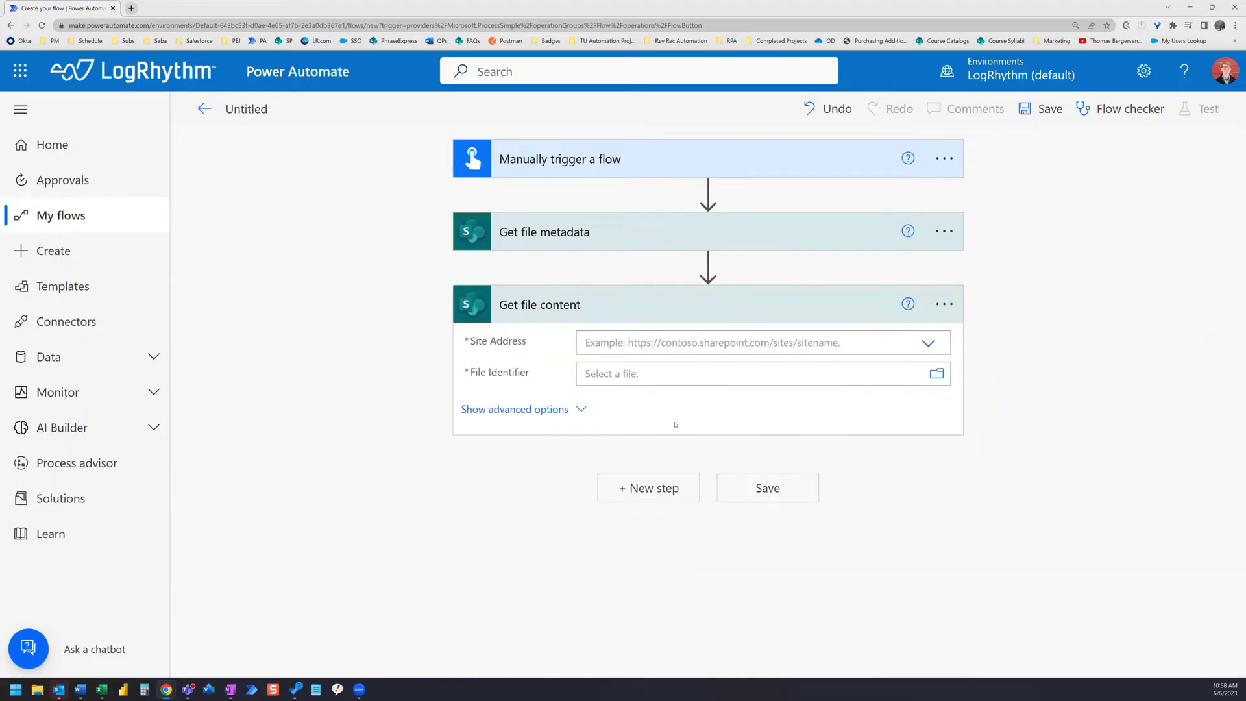
left_click(649, 334)
type("training")
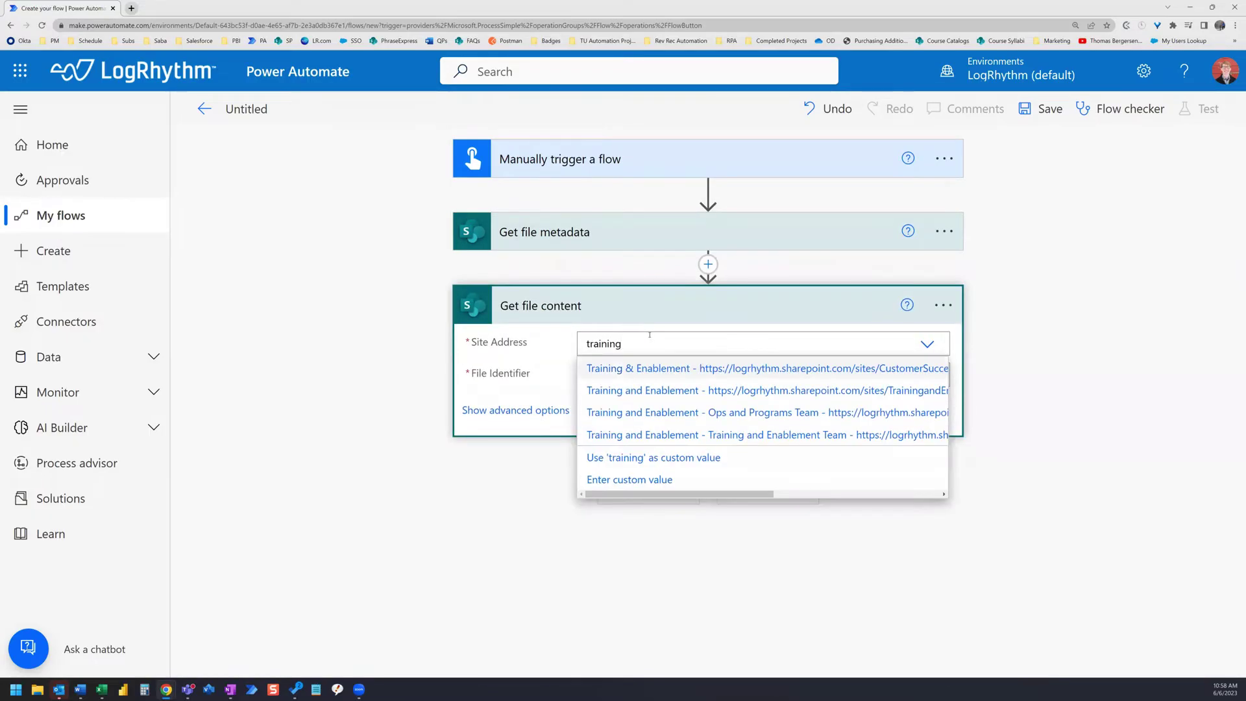
left_click(678, 368)
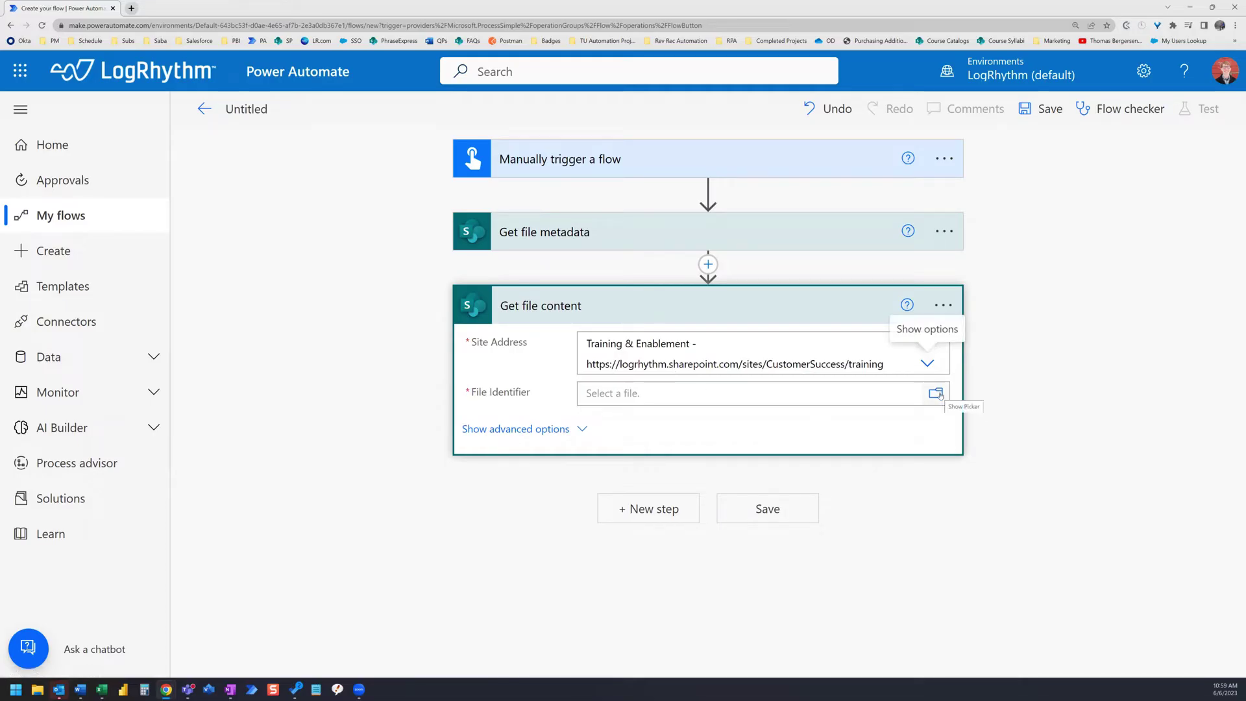
left_click(937, 394)
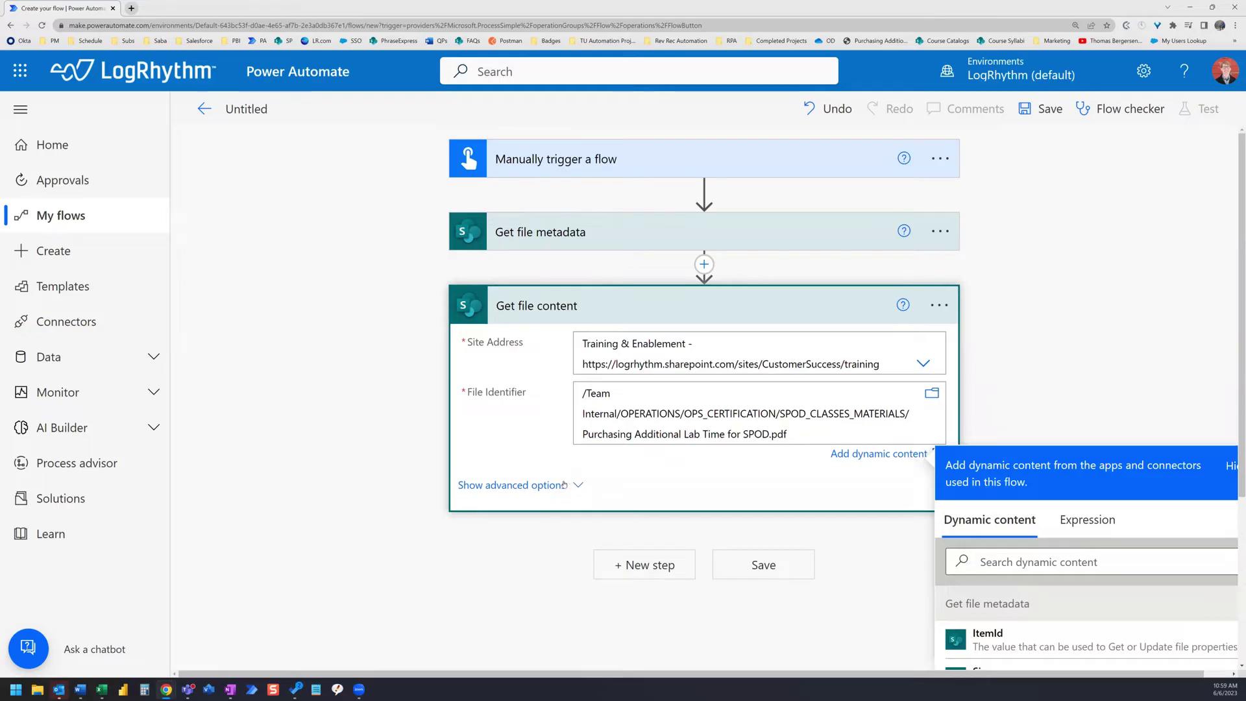
Search 'send an email' and add Office 365 Outlook's Send an email (V2) action.
left_click(663, 569)
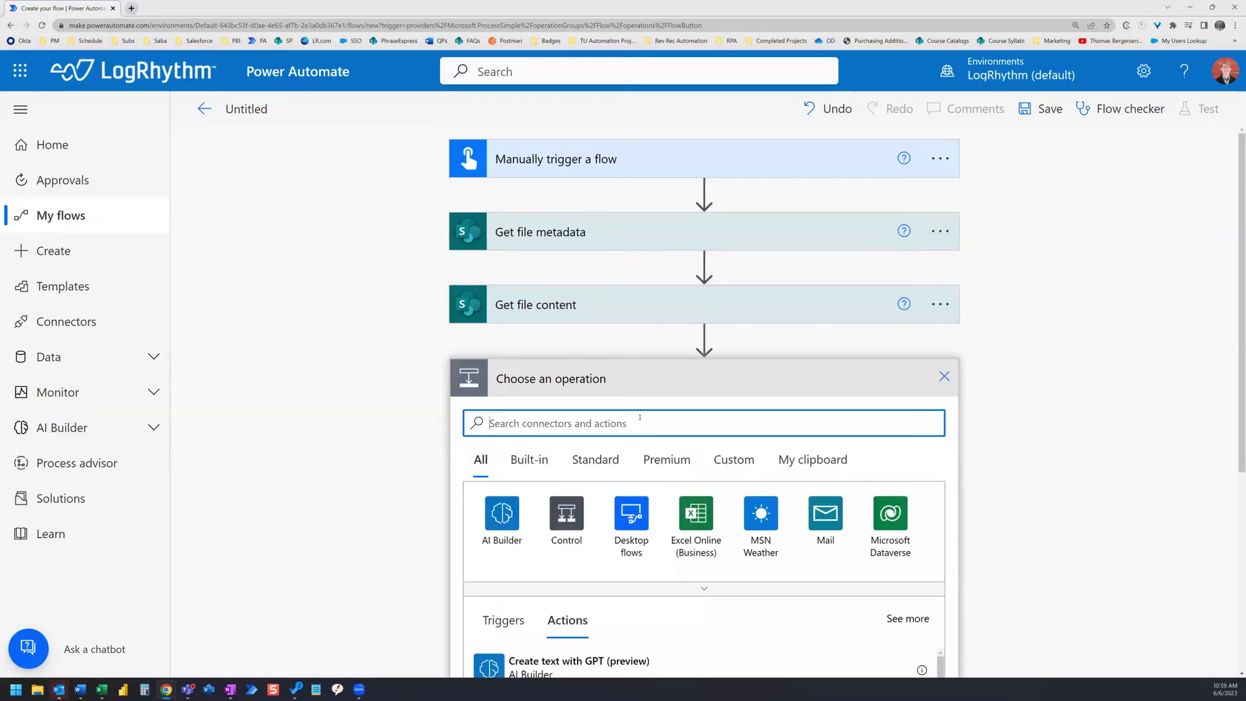
type("send ena")
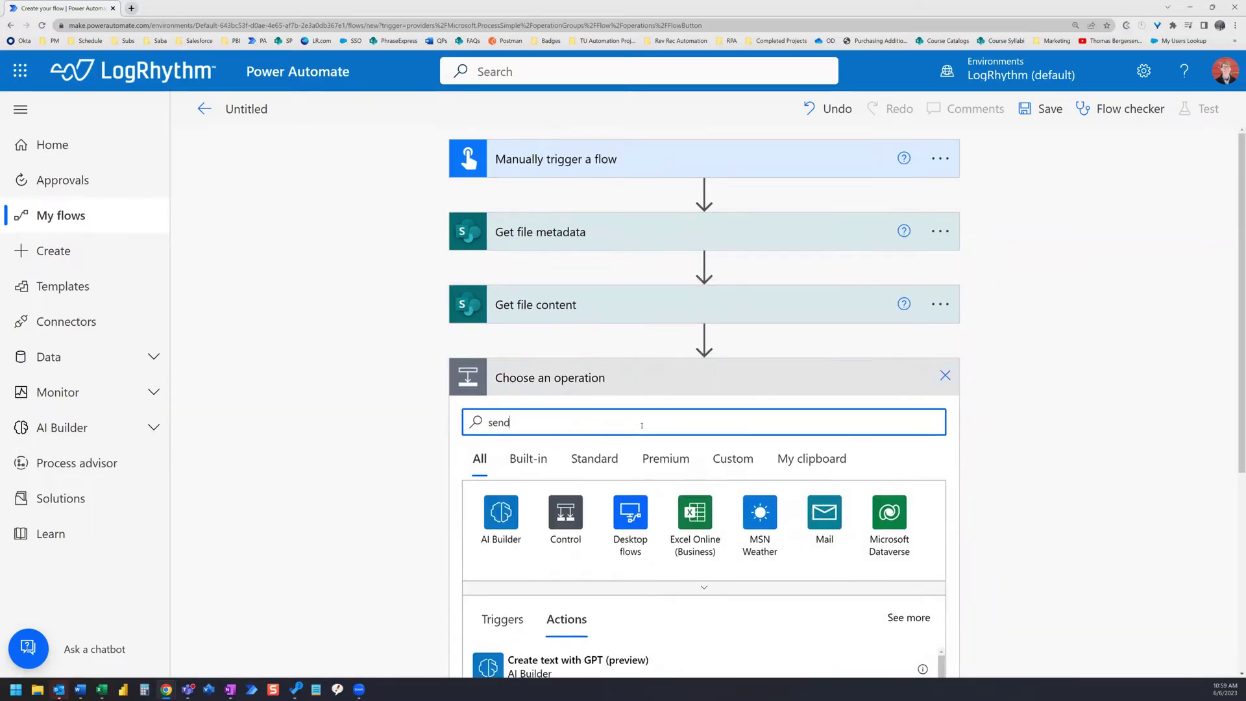
key("BackSpace")
key("BackSpace")
key("BackSpace")
type("an email")
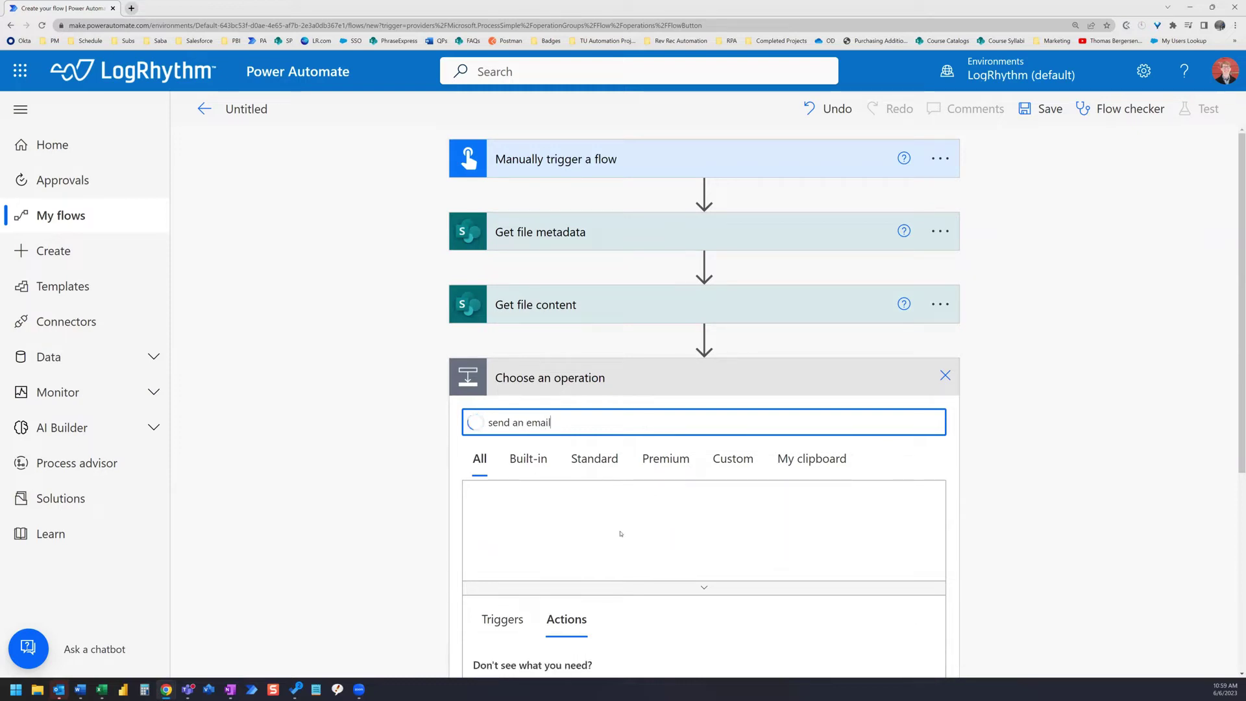
scroll(636, 487, "down", 2)
scroll(620, 535, "down", 2)
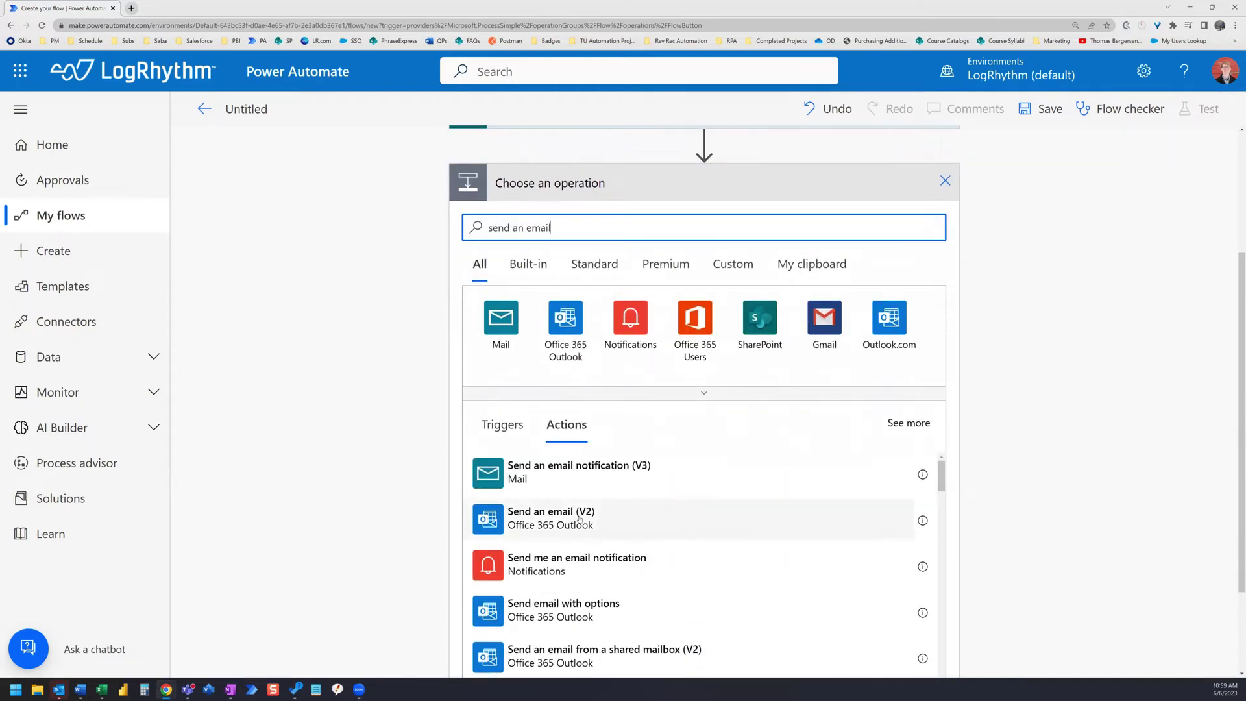
left_click(551, 518)
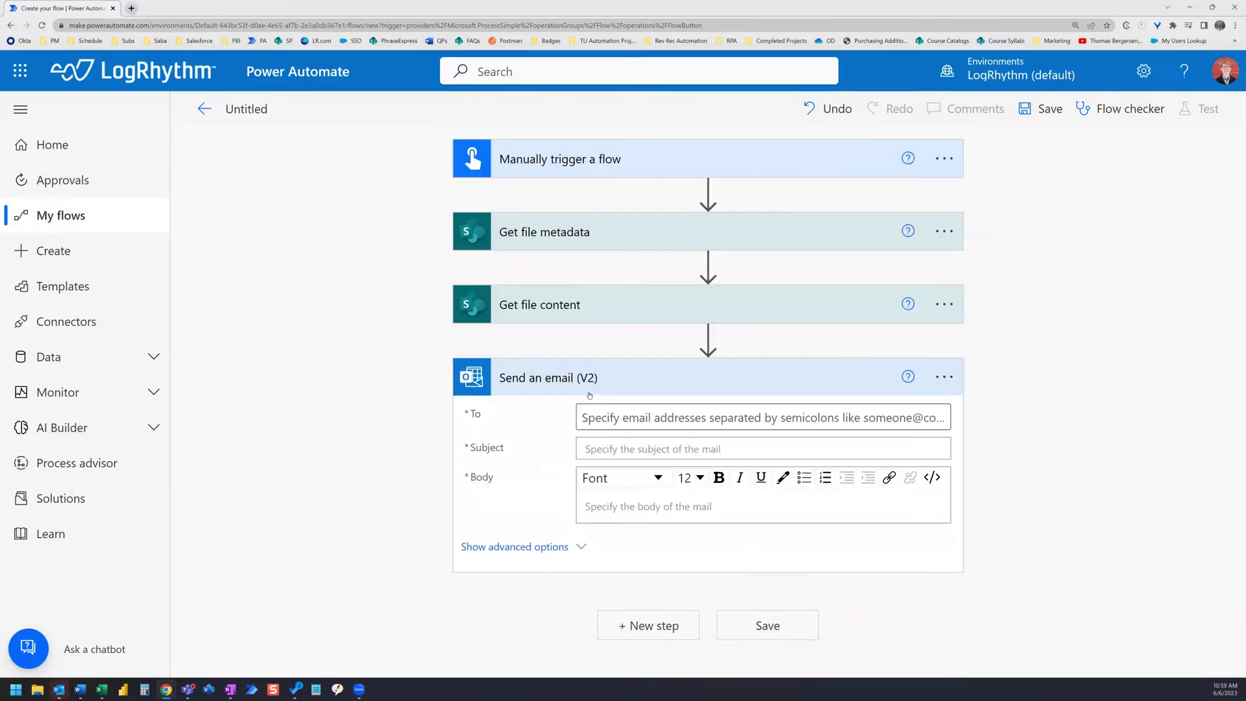
Address the email to the suggested recipient found by searching their name.
left_click(631, 416)
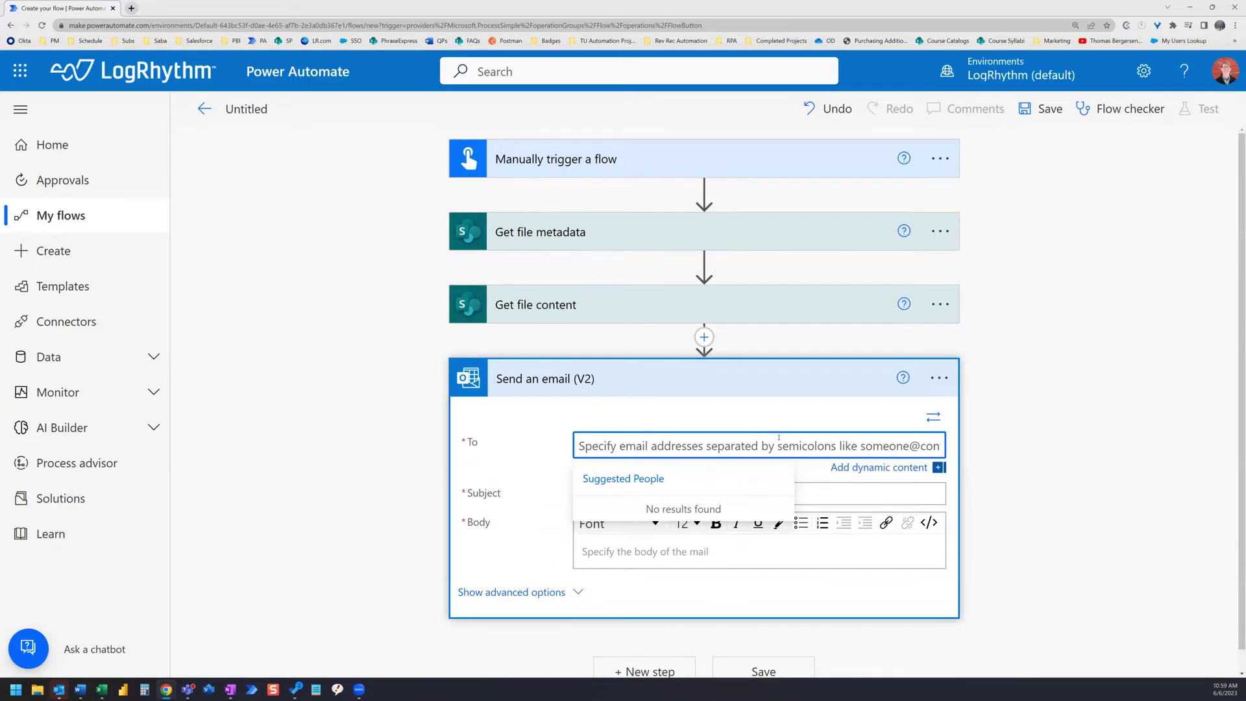
type("jeremy")
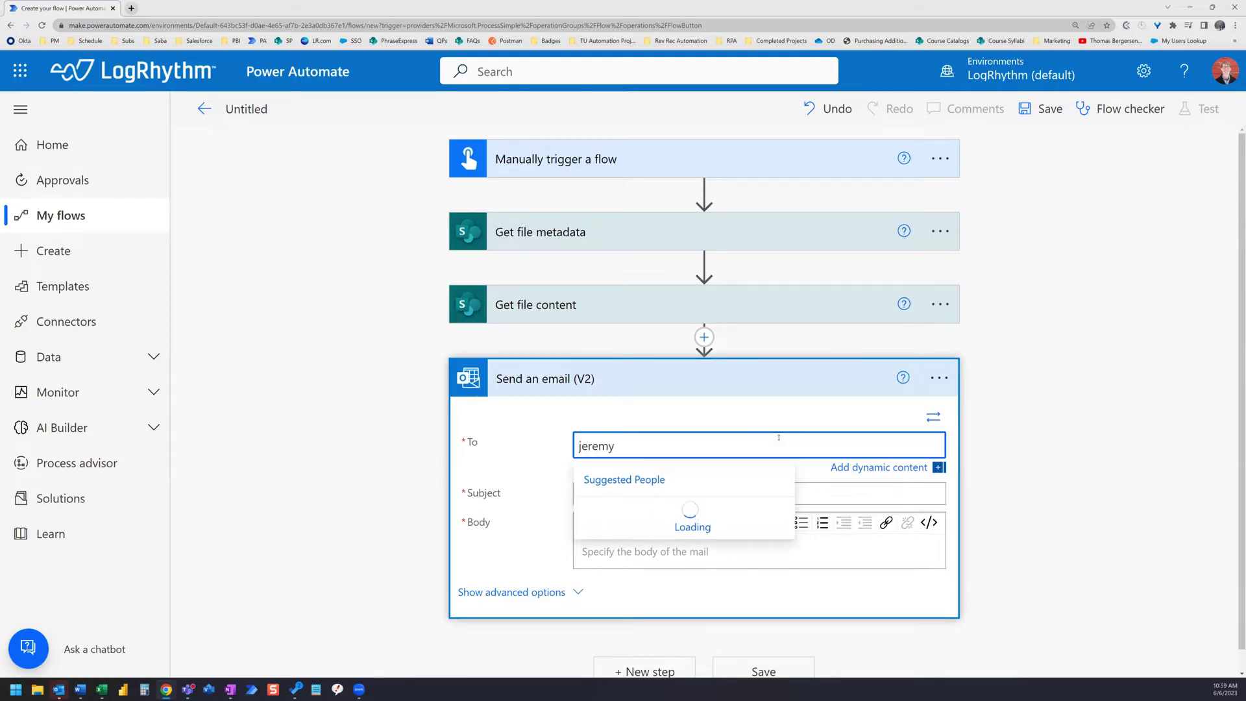
left_click(679, 510)
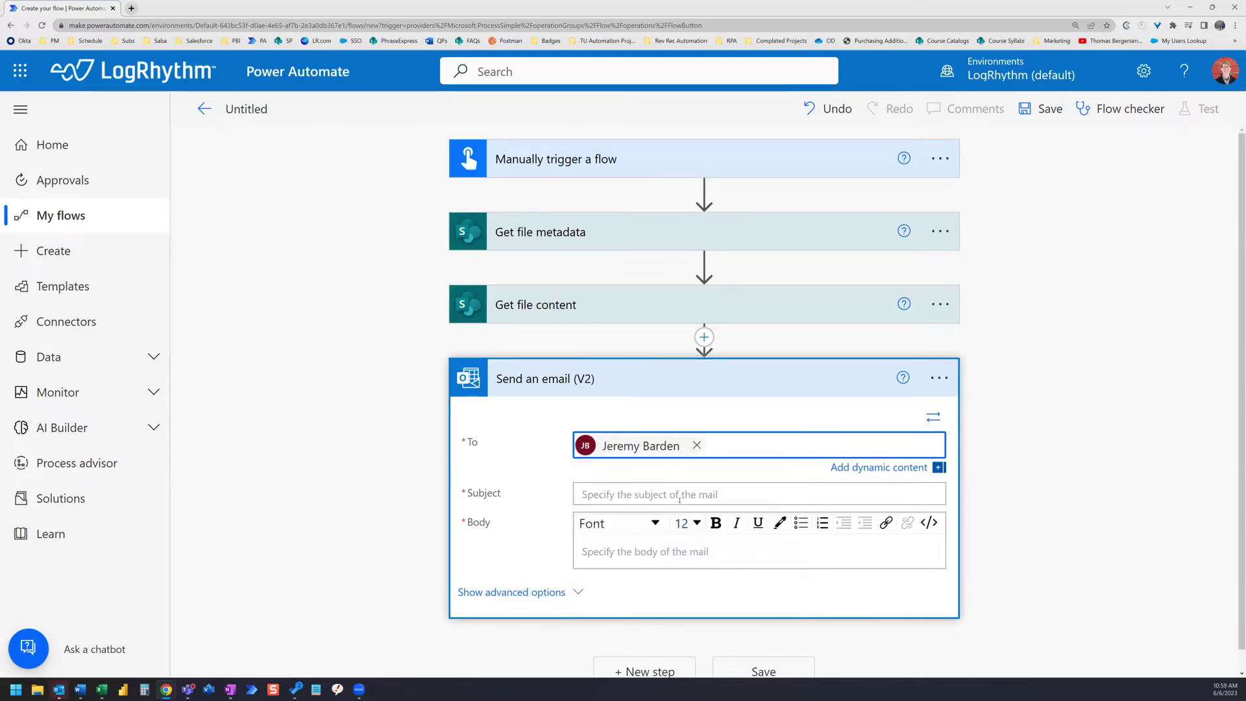
Set the email subject and body to 'Test' and expand the advanced options.
left_click(668, 495)
type("Test")
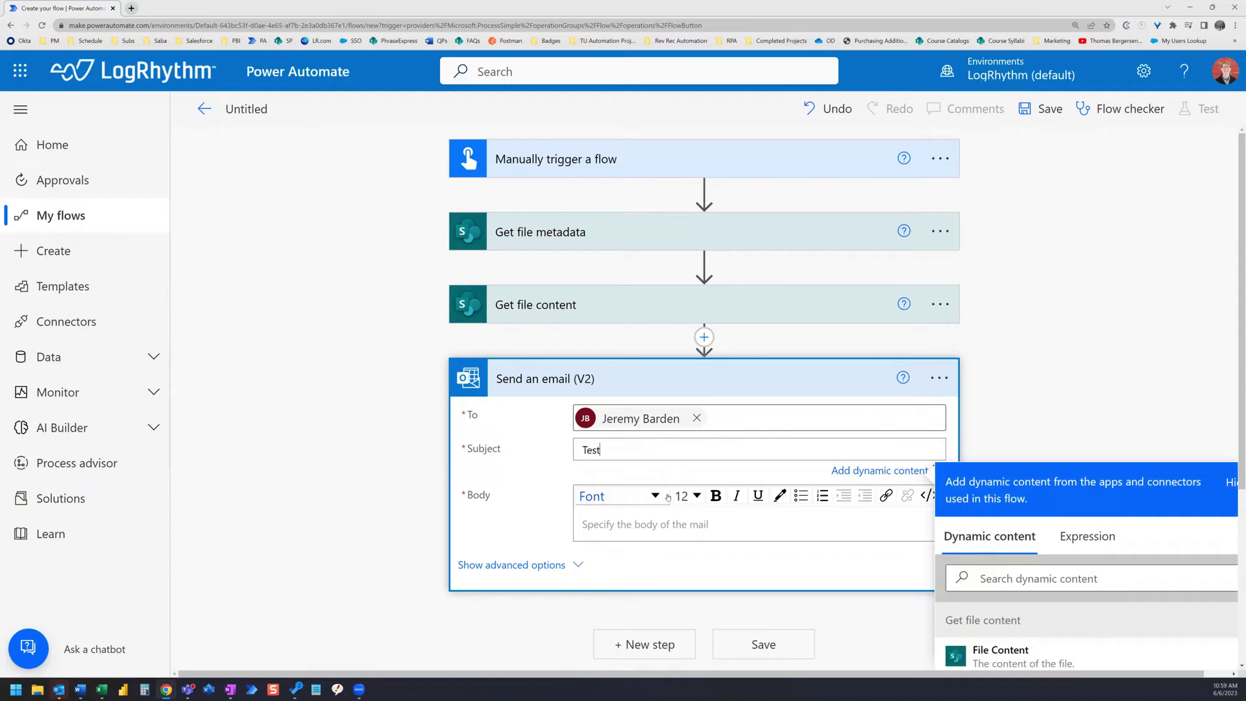
left_click(643, 525)
type("Test")
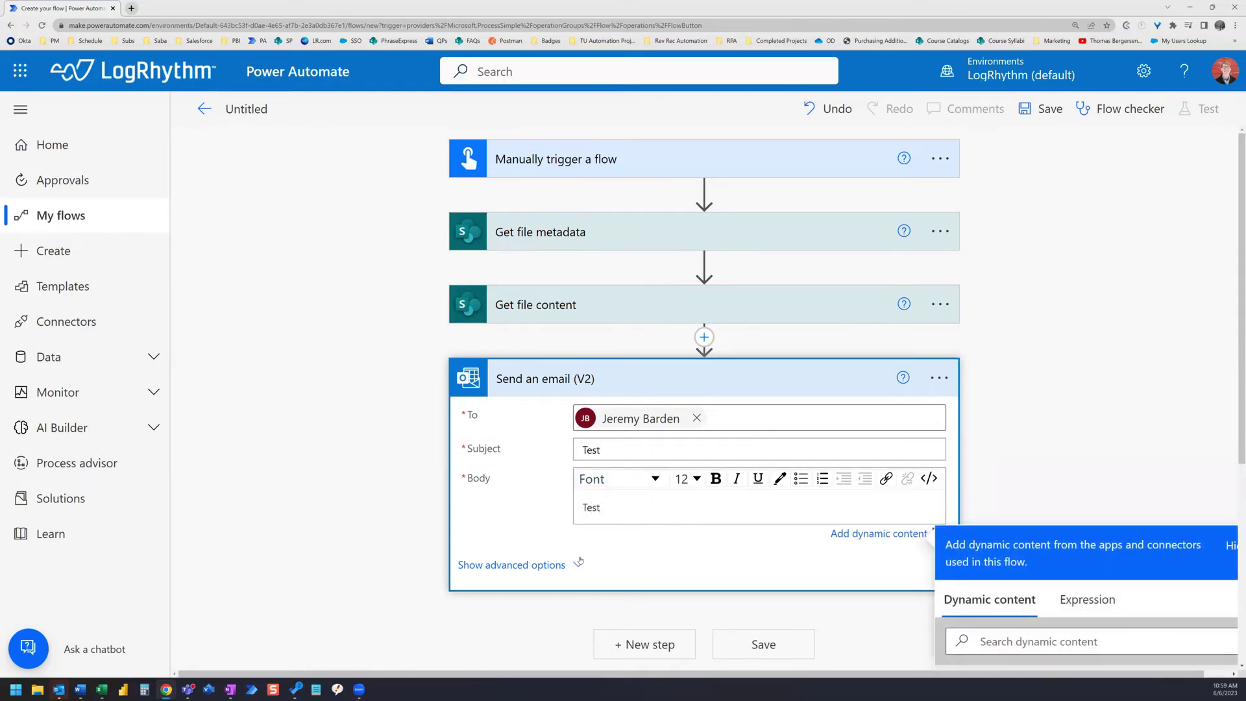
left_click(562, 565)
Set Attachments Name to dynamic Name and Attachments Content to File Content, then save.
scroll(502, 472, "down", 3)
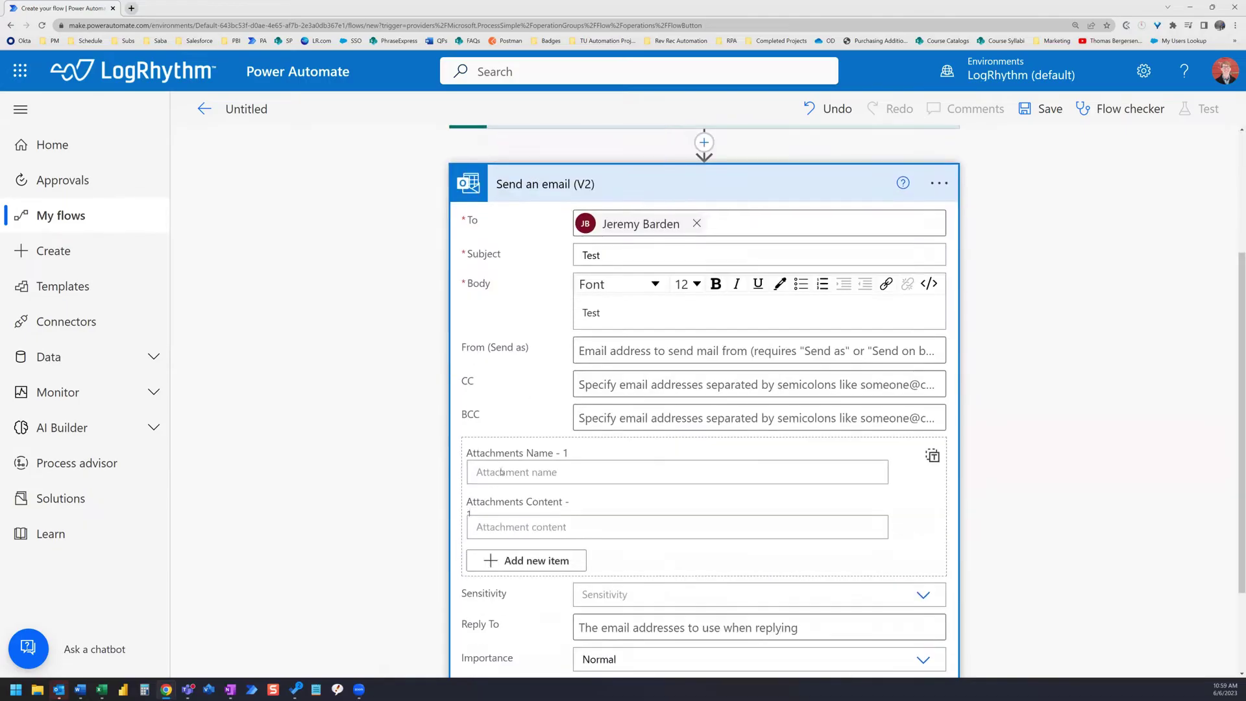
scroll(501, 472, "down", 2)
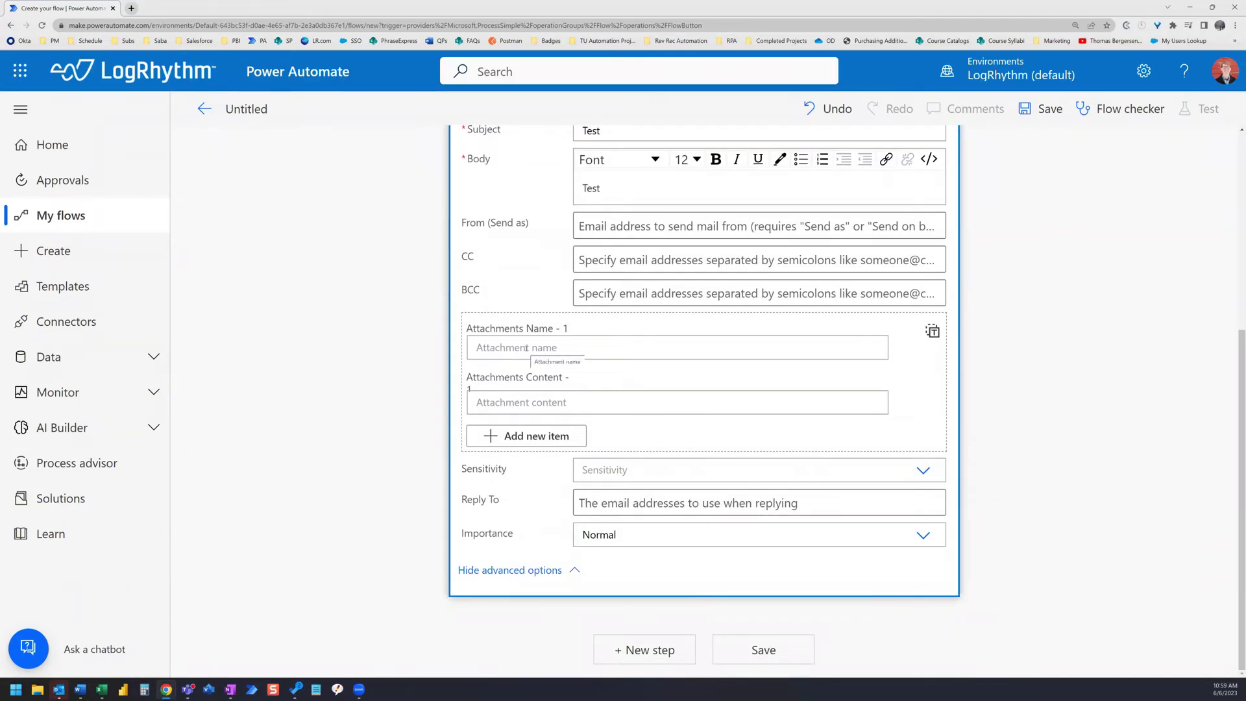
left_click(728, 350)
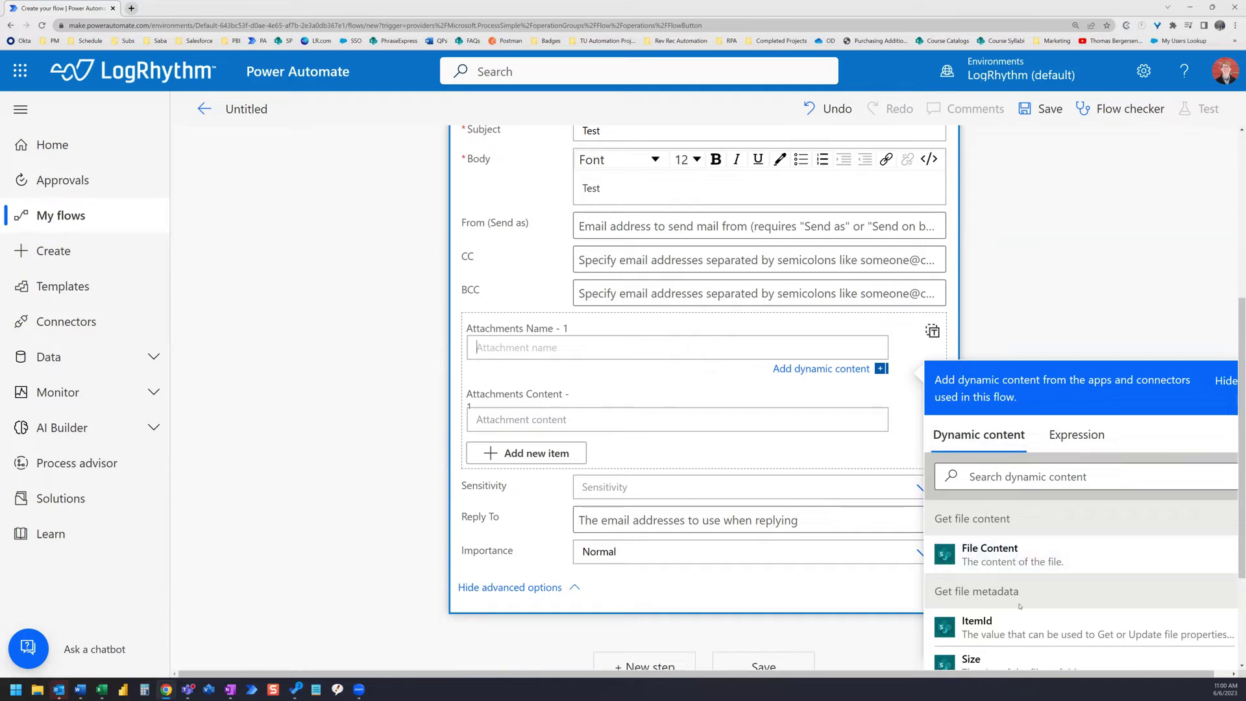
scroll(1018, 571, "down", 2)
scroll(1019, 608, "down", 1)
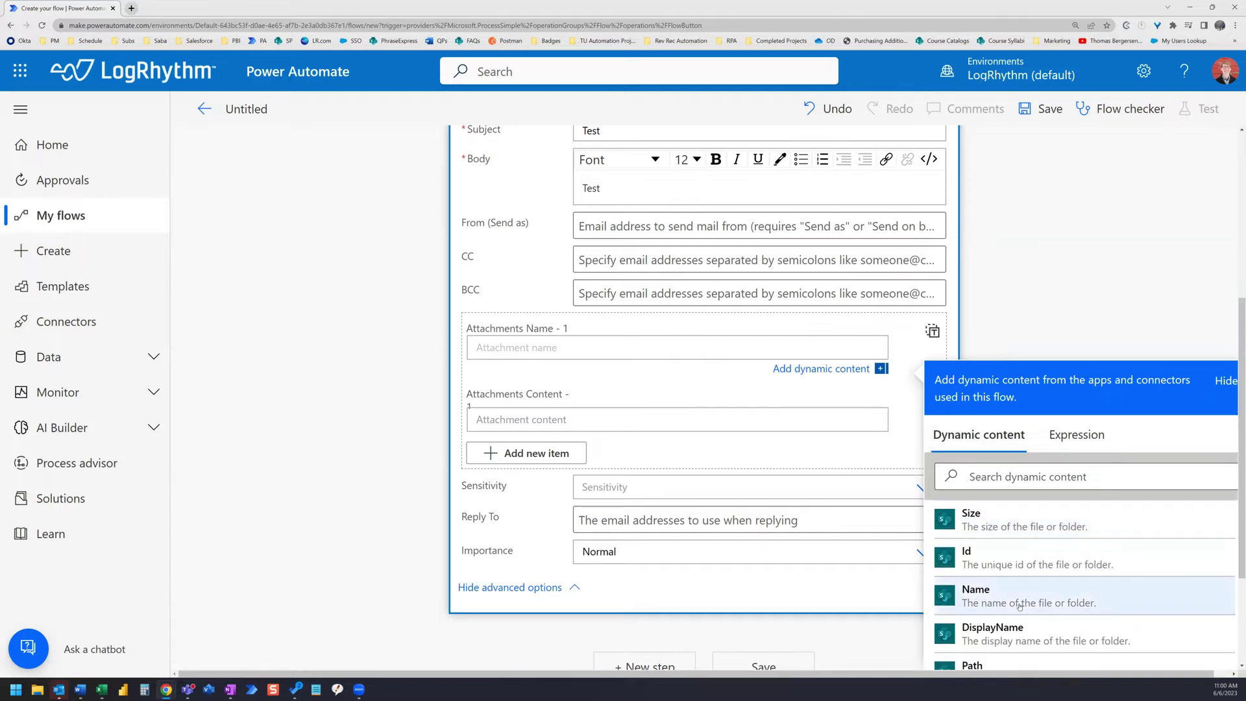
left_click(1019, 600)
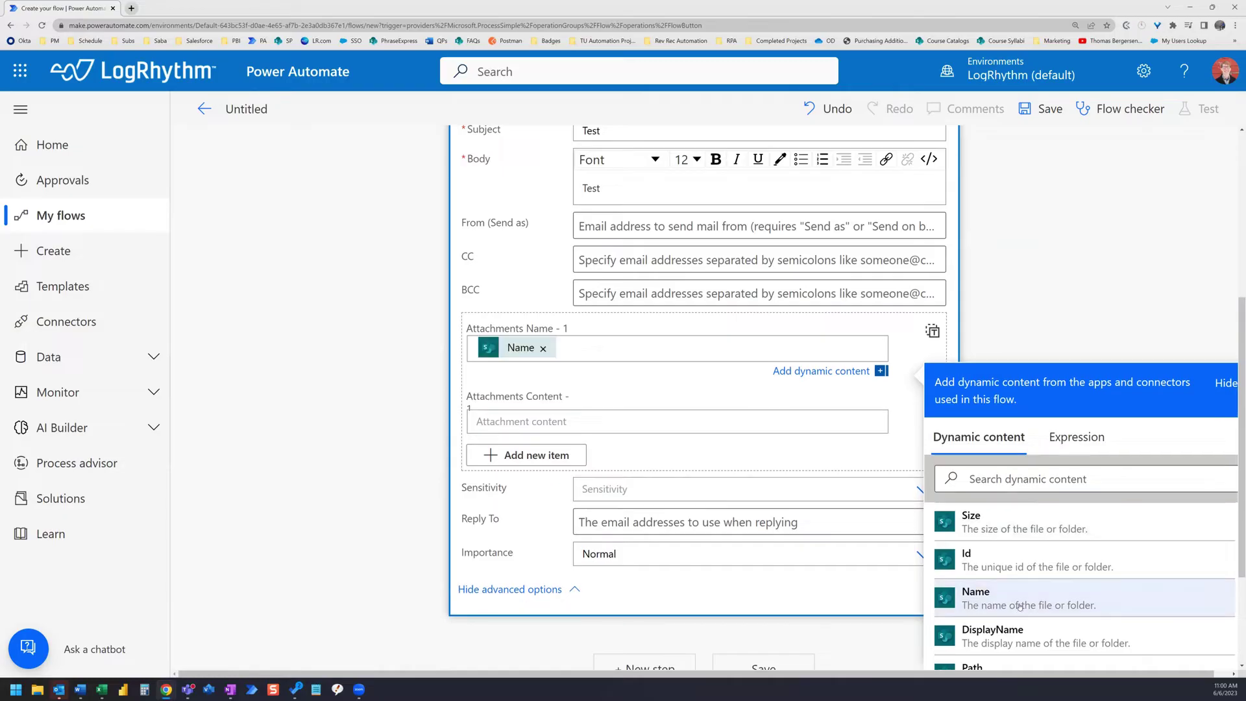
left_click(542, 423)
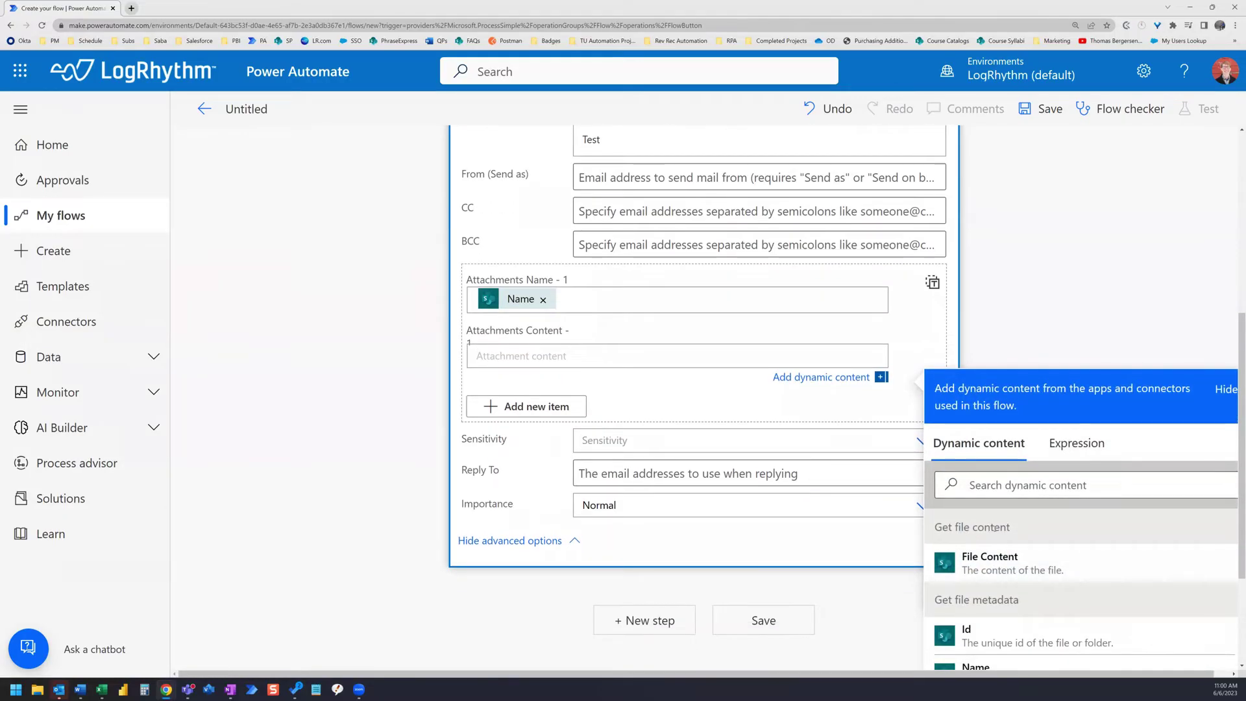
left_click(1023, 566)
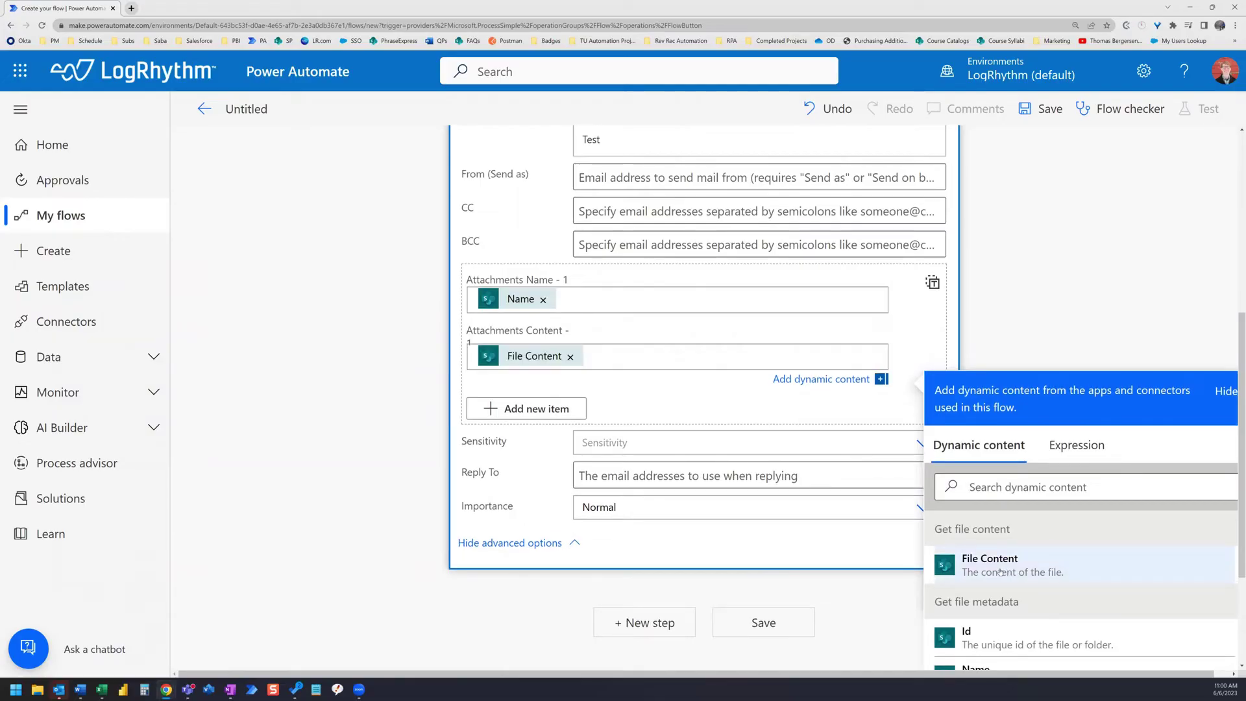
left_click(778, 622)
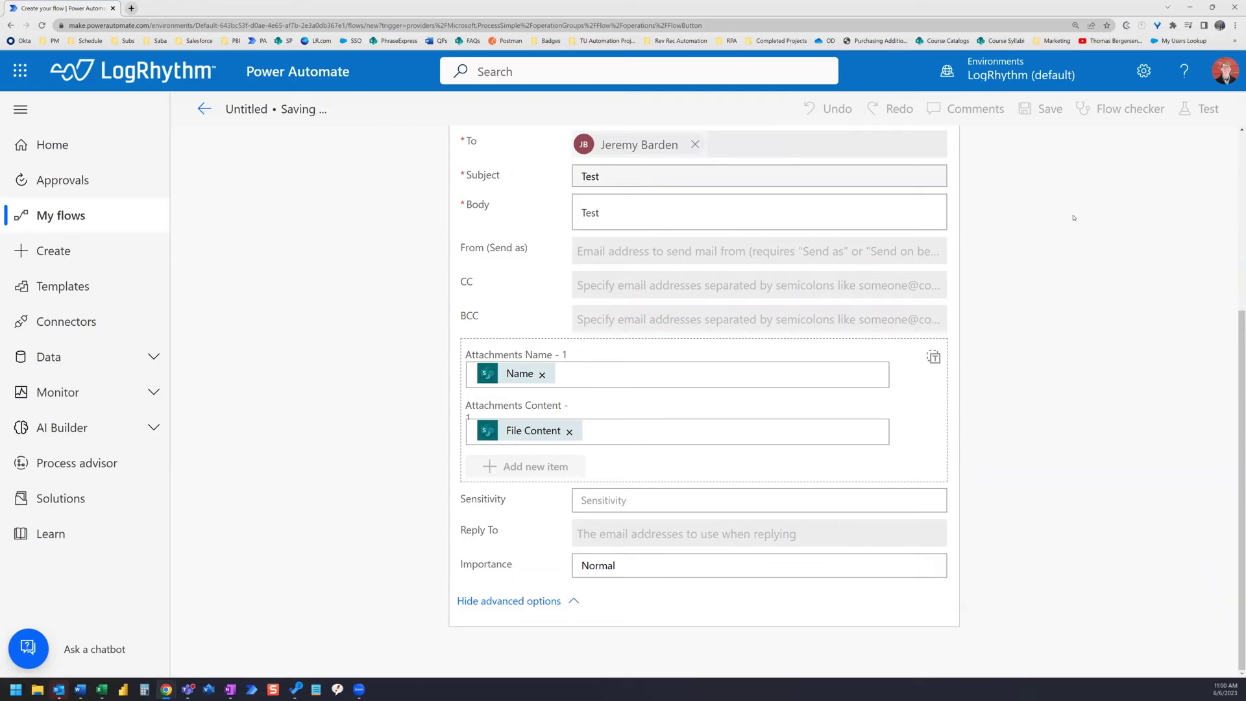
Test the flow manually, continue with the existing connections, and run it.
left_click(1204, 107)
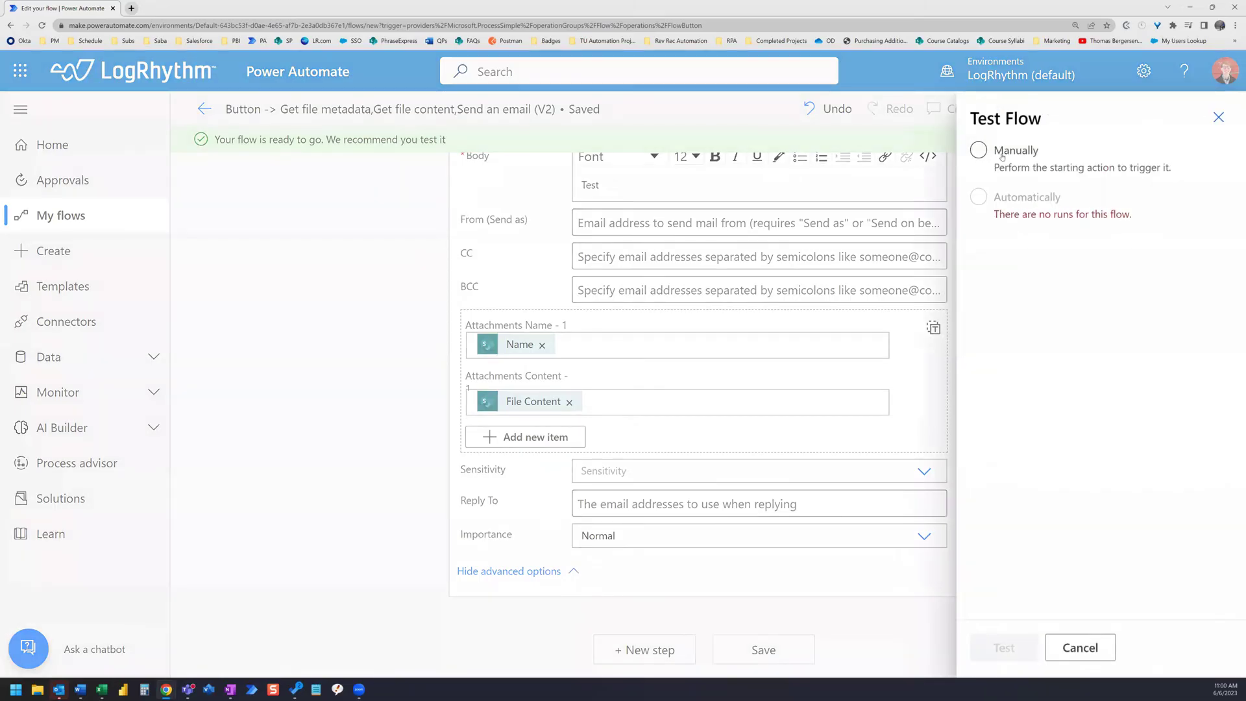
left_click(1023, 646)
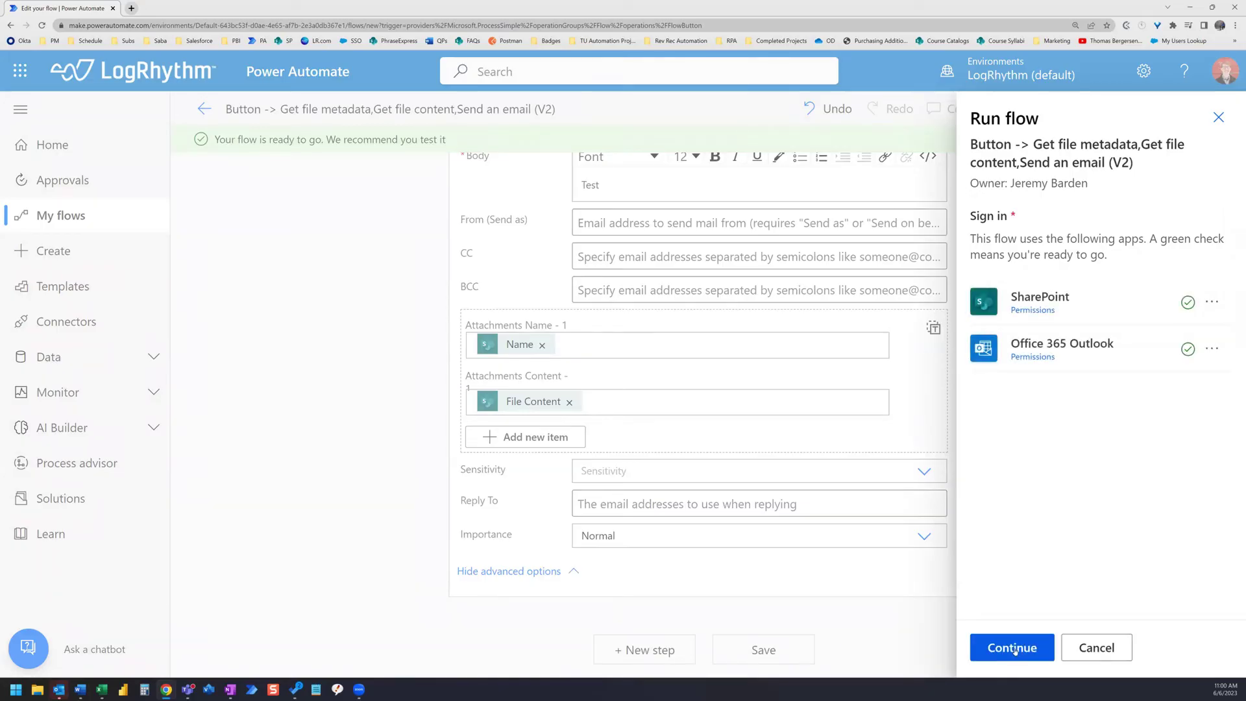
left_click(1014, 648)
left_click(1016, 649)
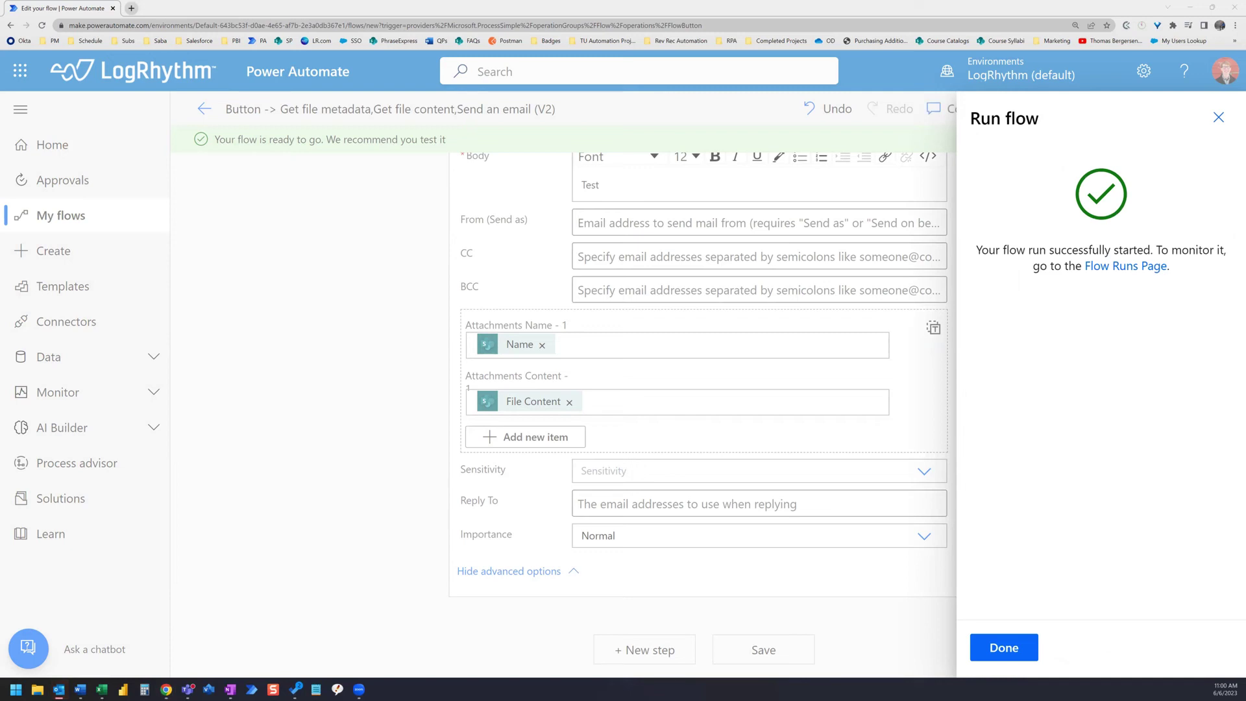
left_click(1005, 646)
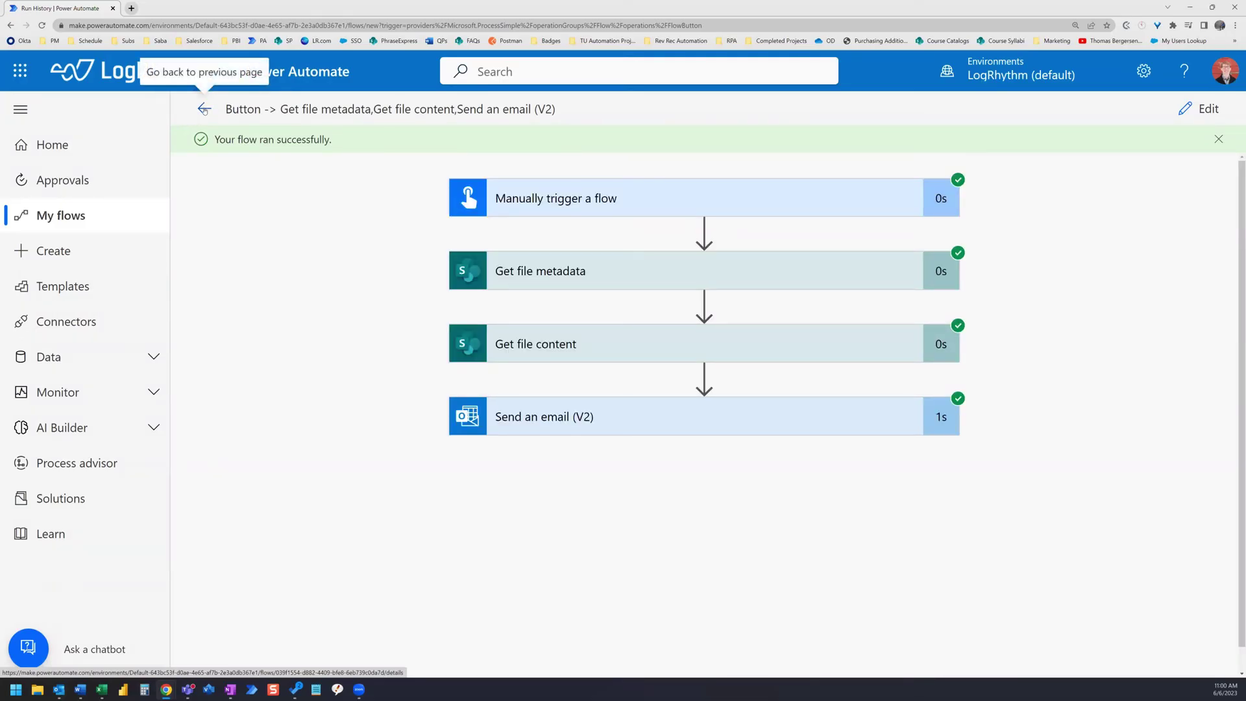
Go back to the flow's details page and dismiss the flow-ready notice.
left_click(204, 110)
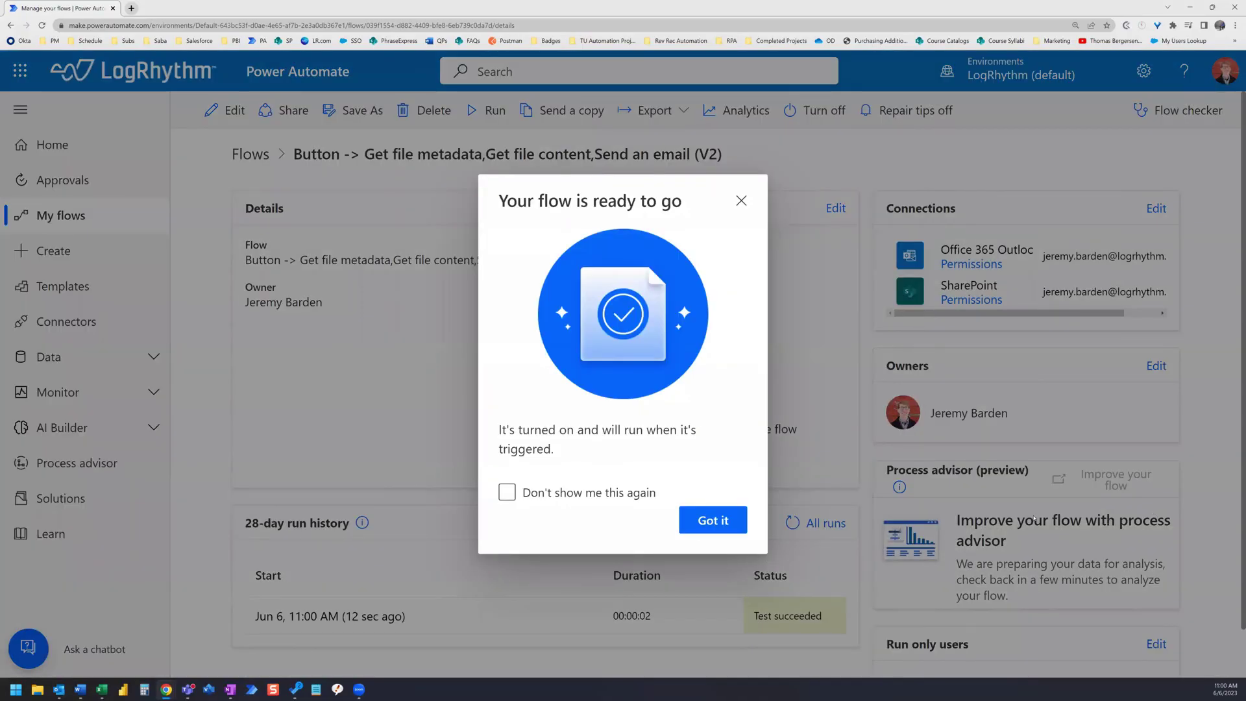
key("Escape")
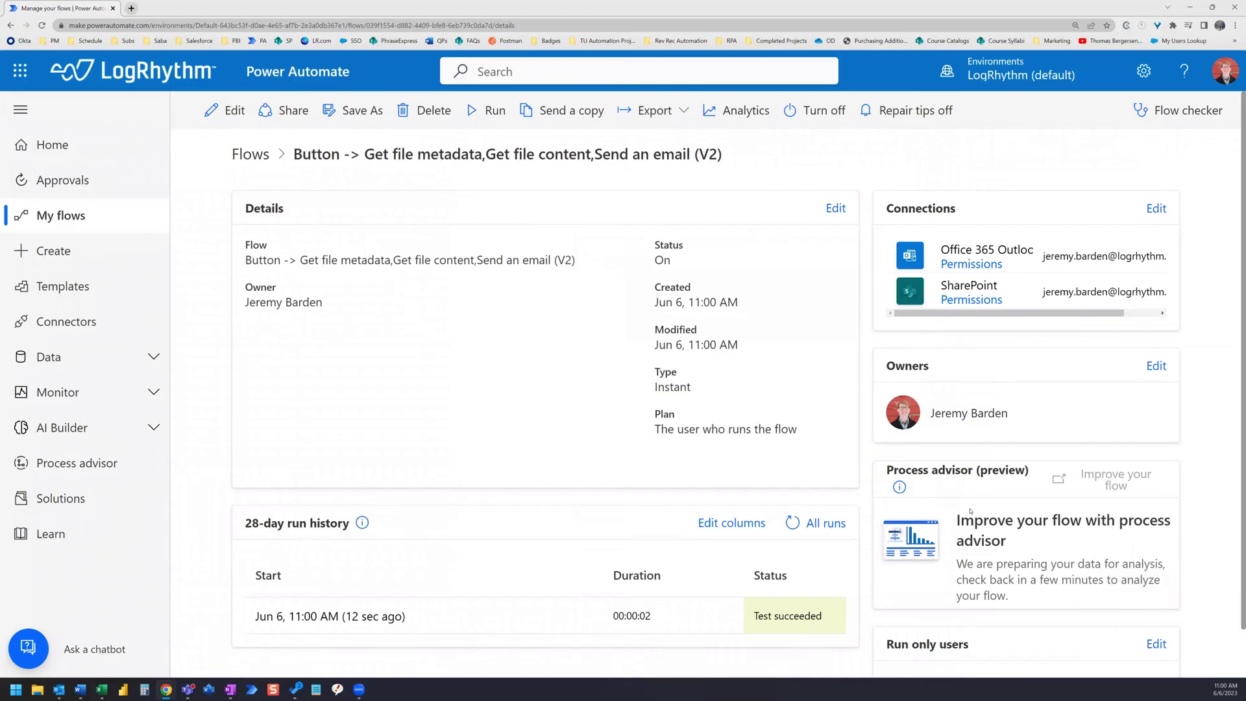